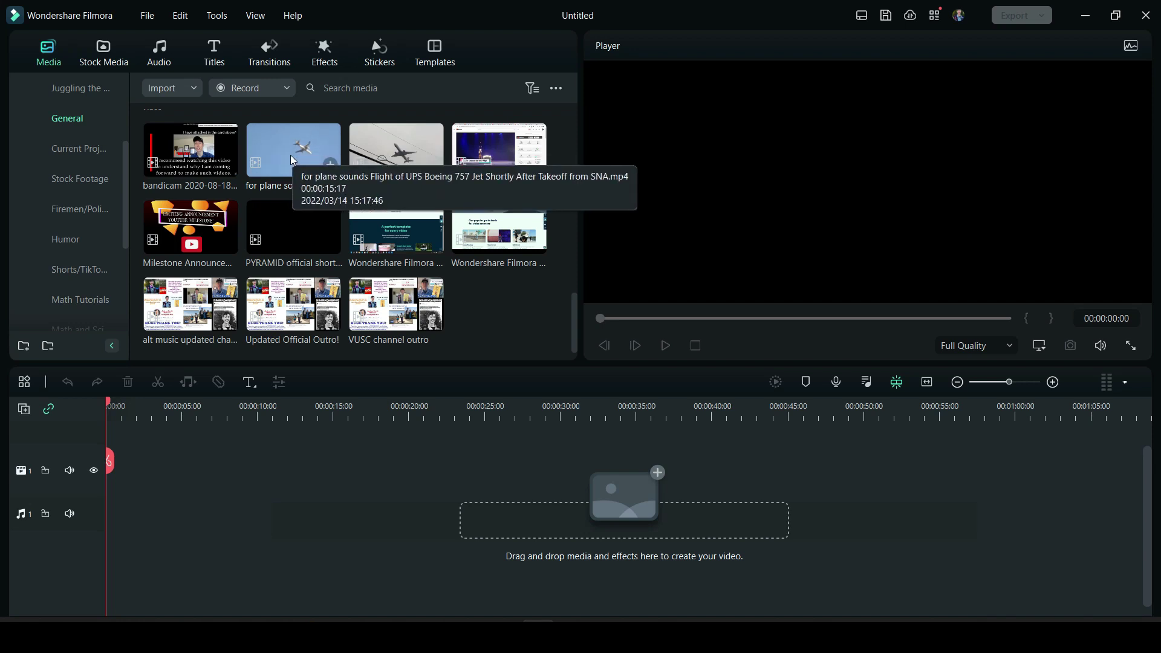
Step: Add the plane clip to track 1 at 1280 x 720 25fps and cut away its first 4:18
left_click_drag(290, 155, 112, 484)
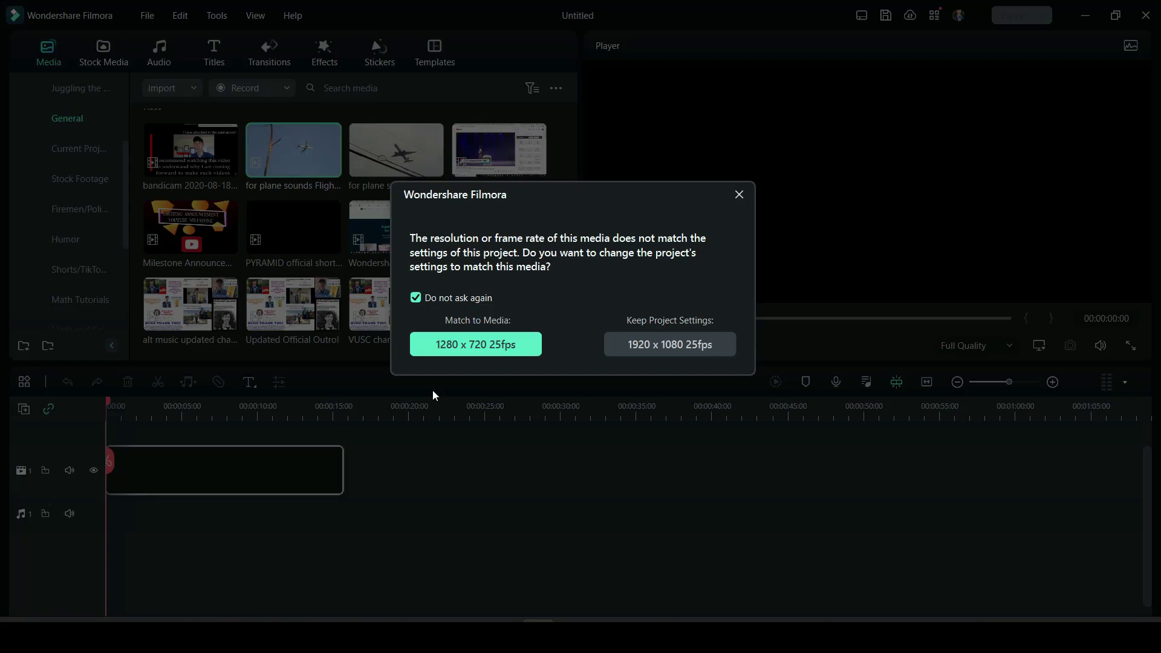
left_click(535, 354)
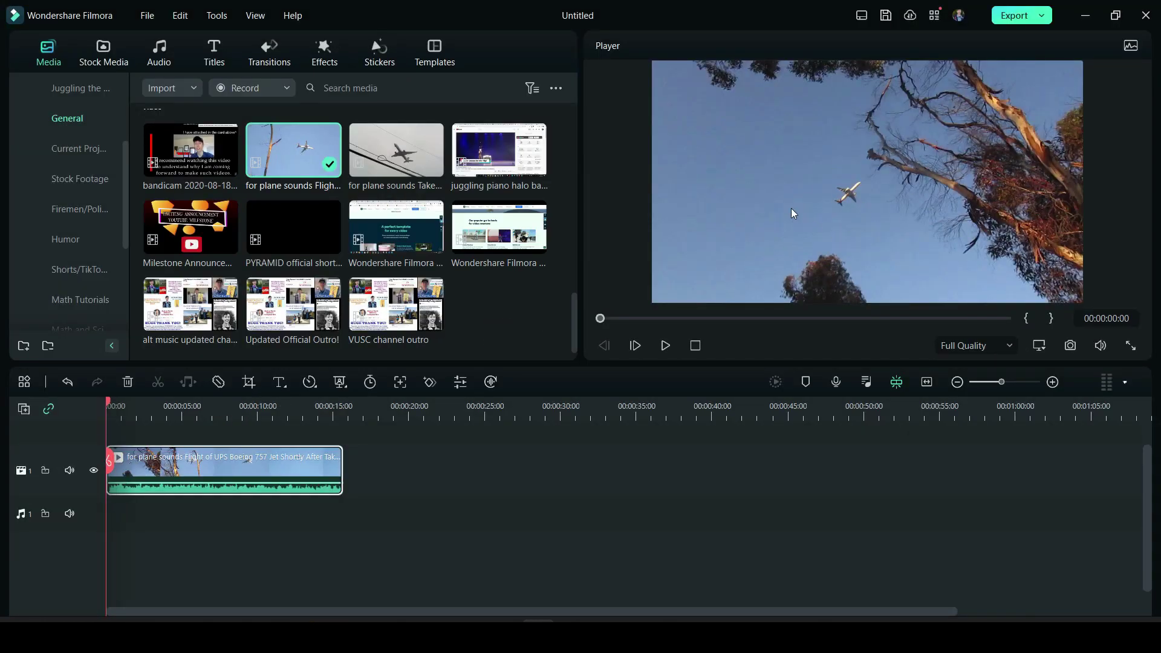
left_click_drag(109, 405, 182, 400)
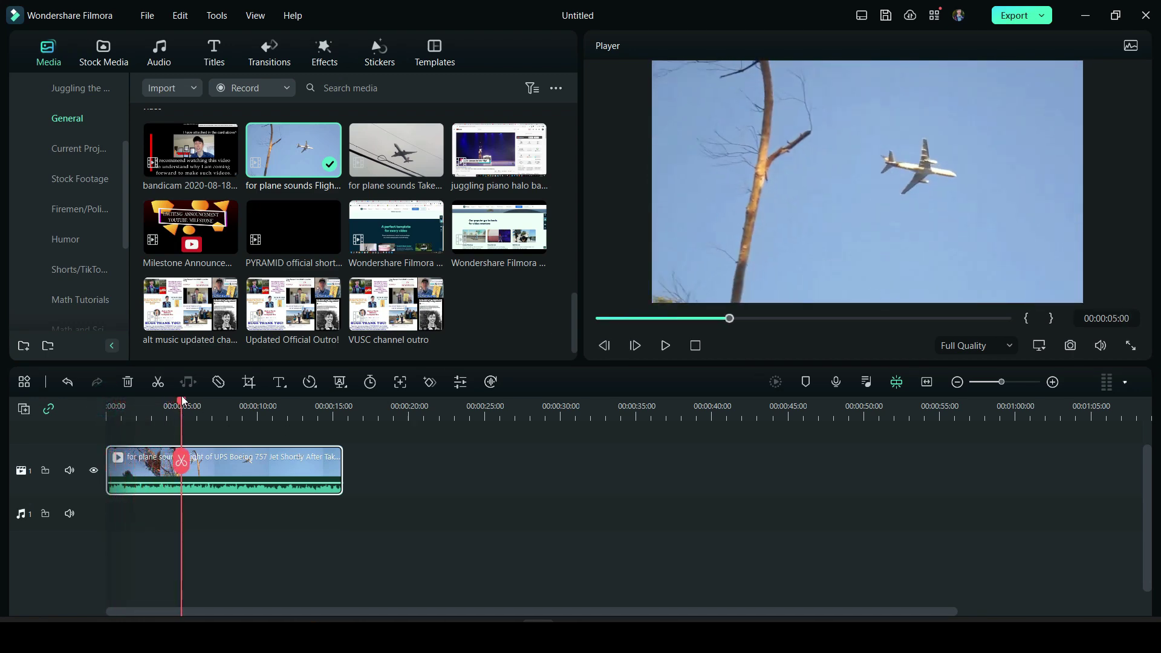
key("ctrl+b")
left_click(145, 467)
key("Delete")
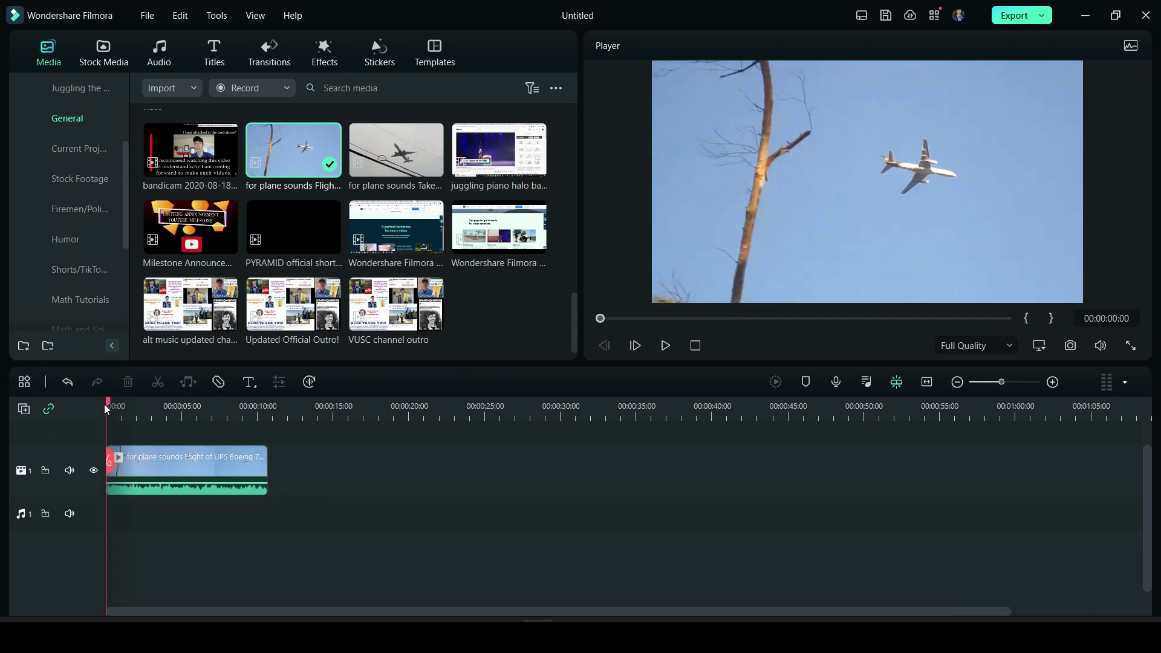
Step: Preview the trimmed clip to its end, check 5:20, and return to the start
left_click_drag(109, 407, 89, 428)
left_click(194, 403)
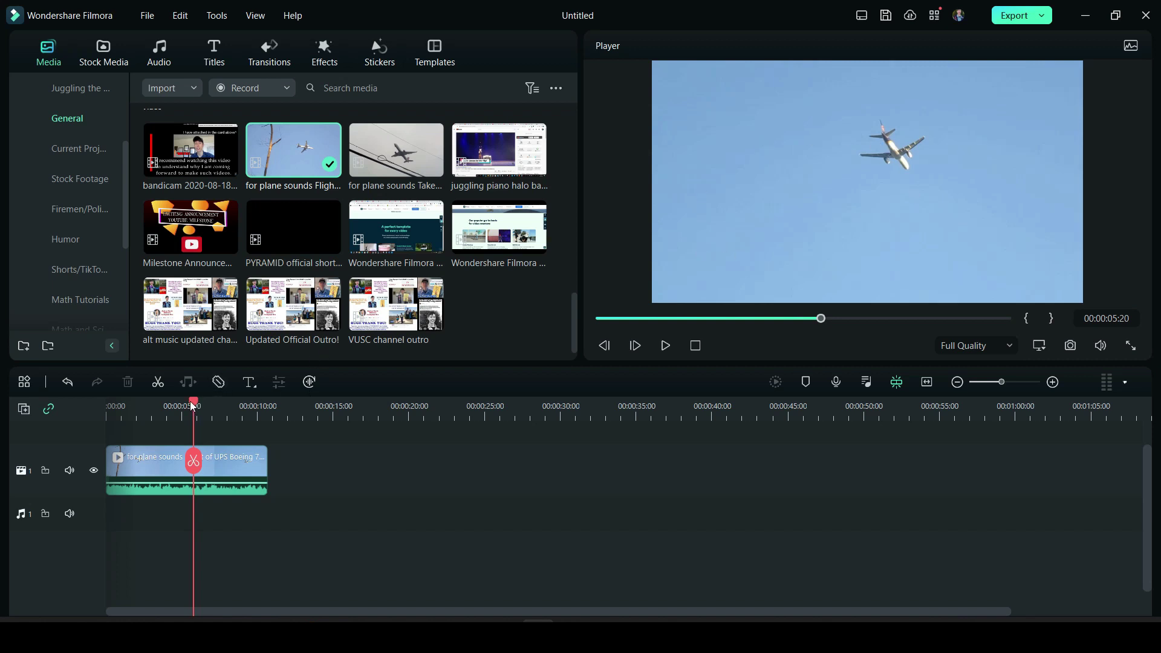
left_click_drag(193, 404, 87, 412)
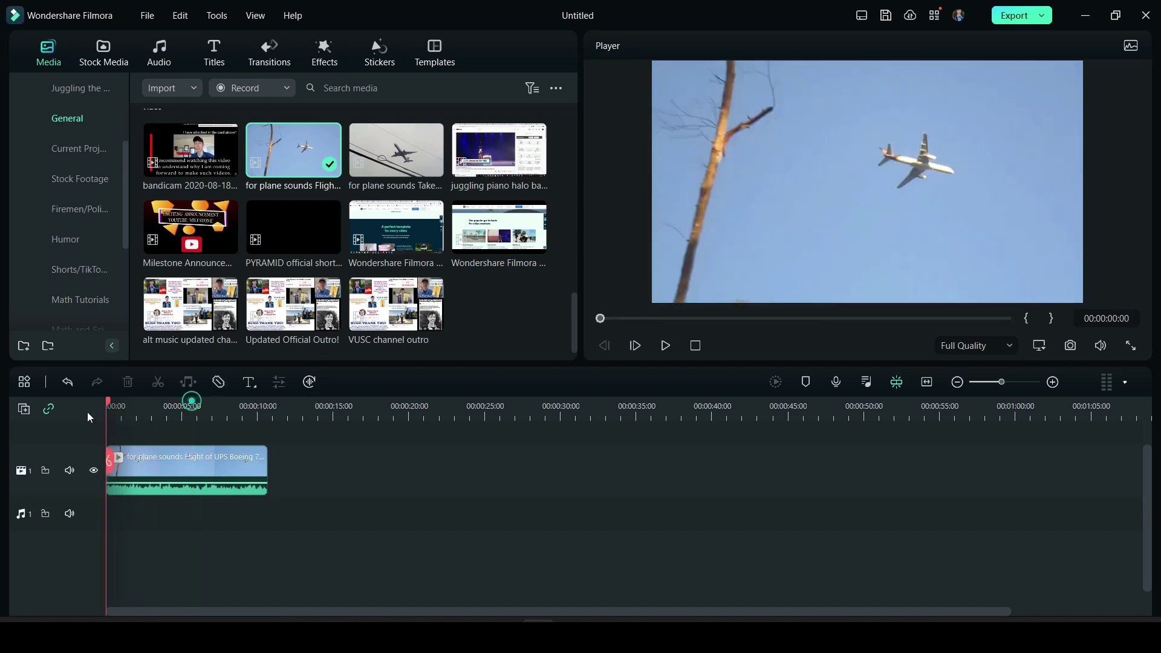
Step: Enable Smart Cutout in the plane clip's Video > AI Tools and launch the cutout editor
double_click(215, 463)
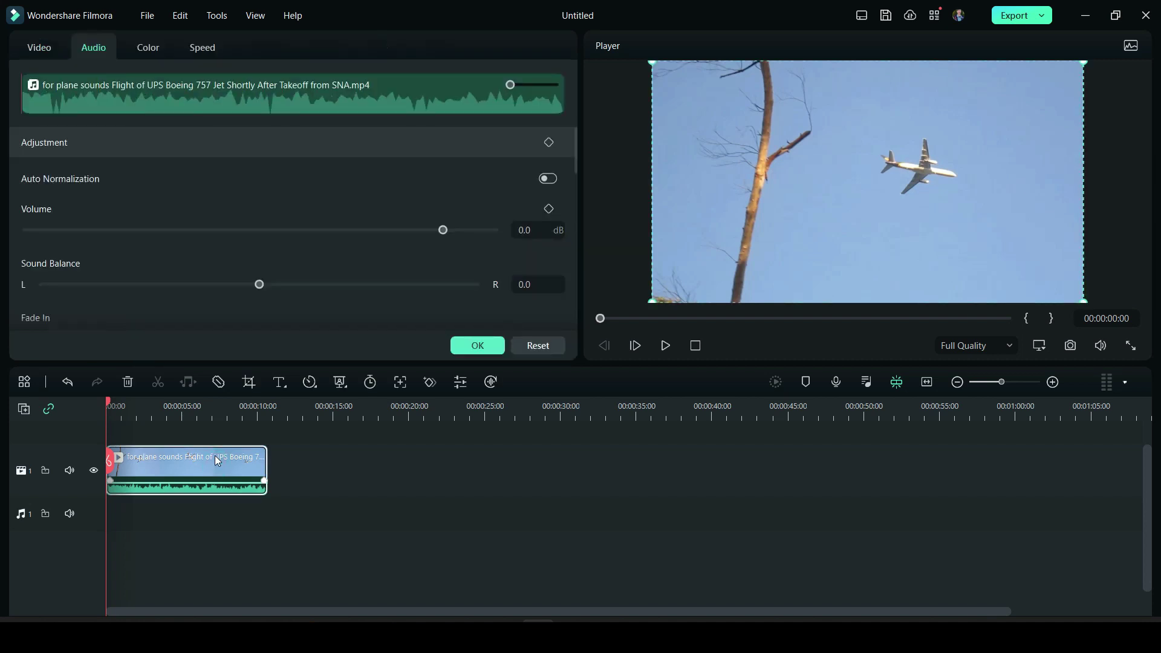
left_click(38, 48)
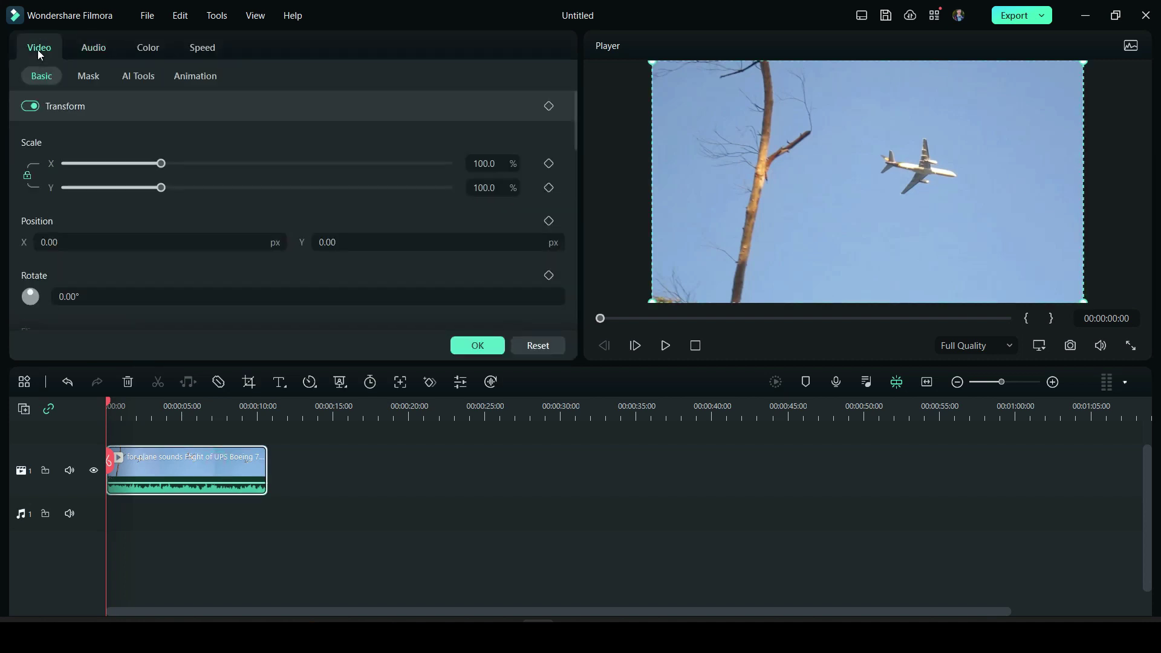
left_click(142, 77)
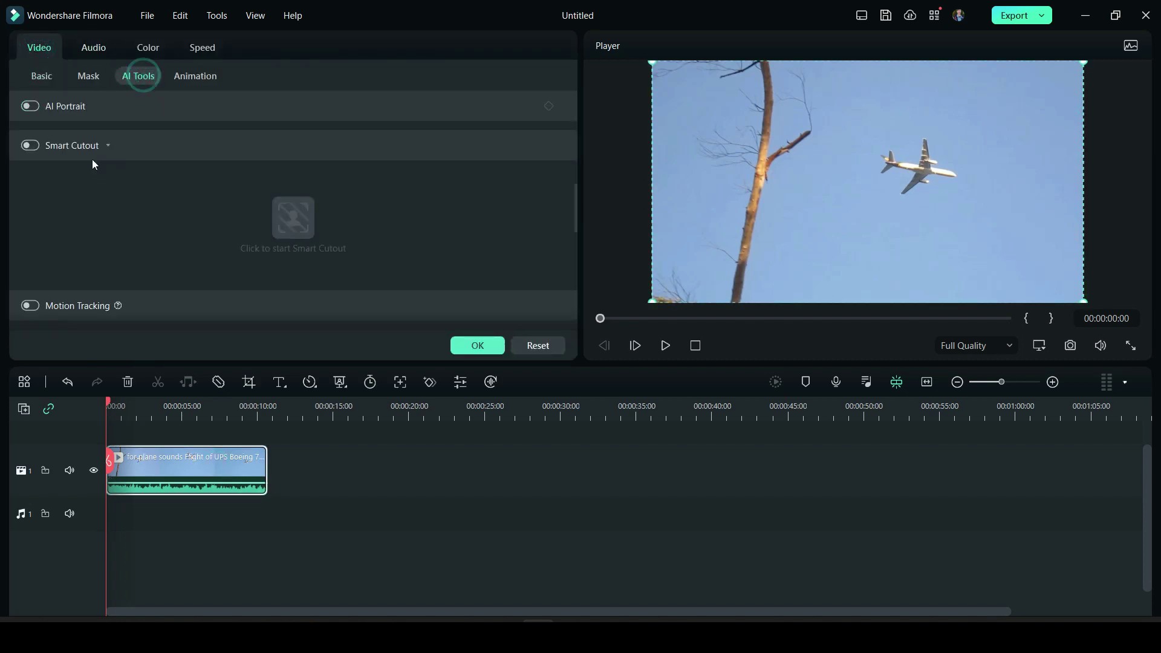
left_click(34, 148)
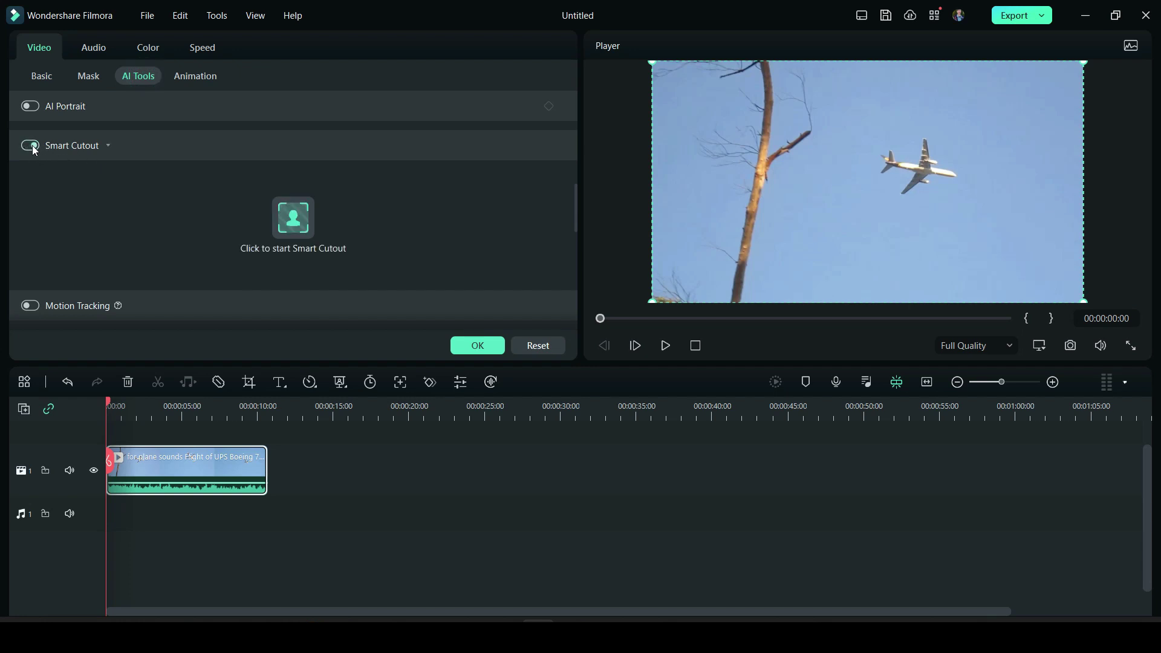
left_click(293, 219)
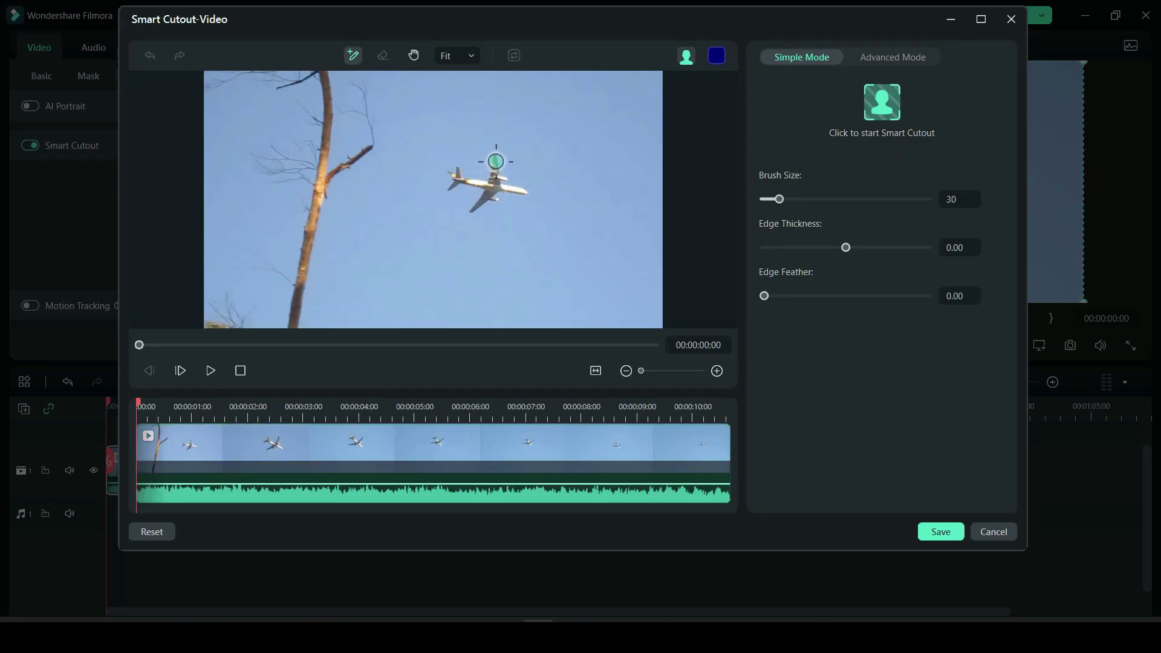
Step: Paint the mask over the plane and its nose, zoom the preview, and set brush size 35
left_click_drag(496, 164, 475, 210)
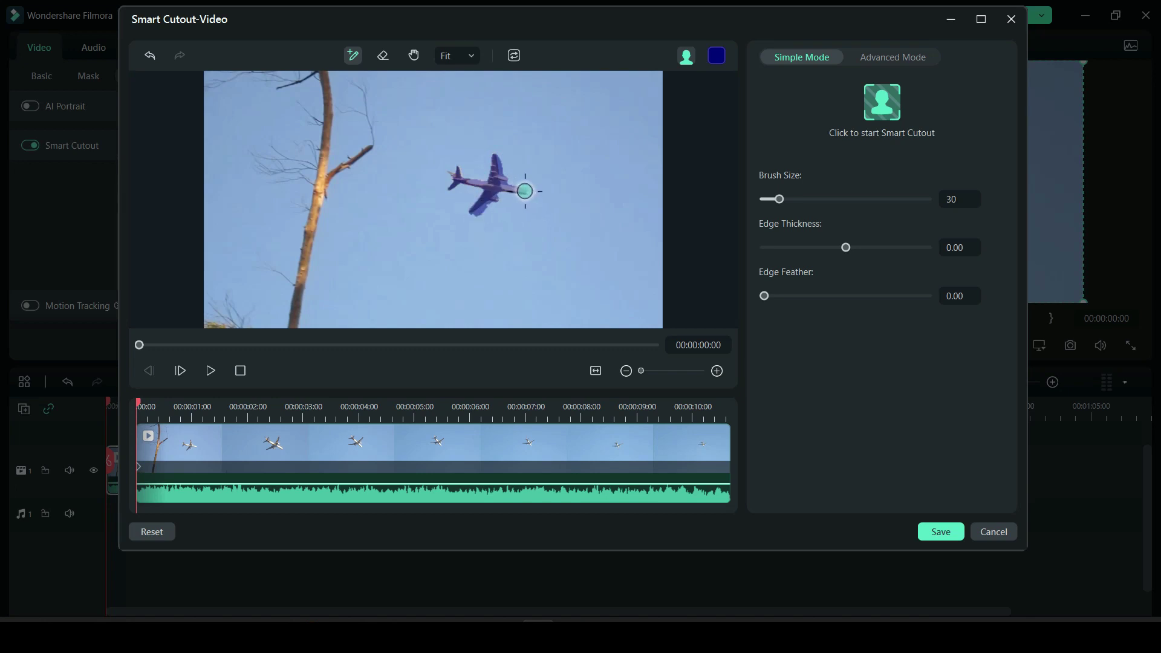
left_click_drag(525, 191, 446, 174)
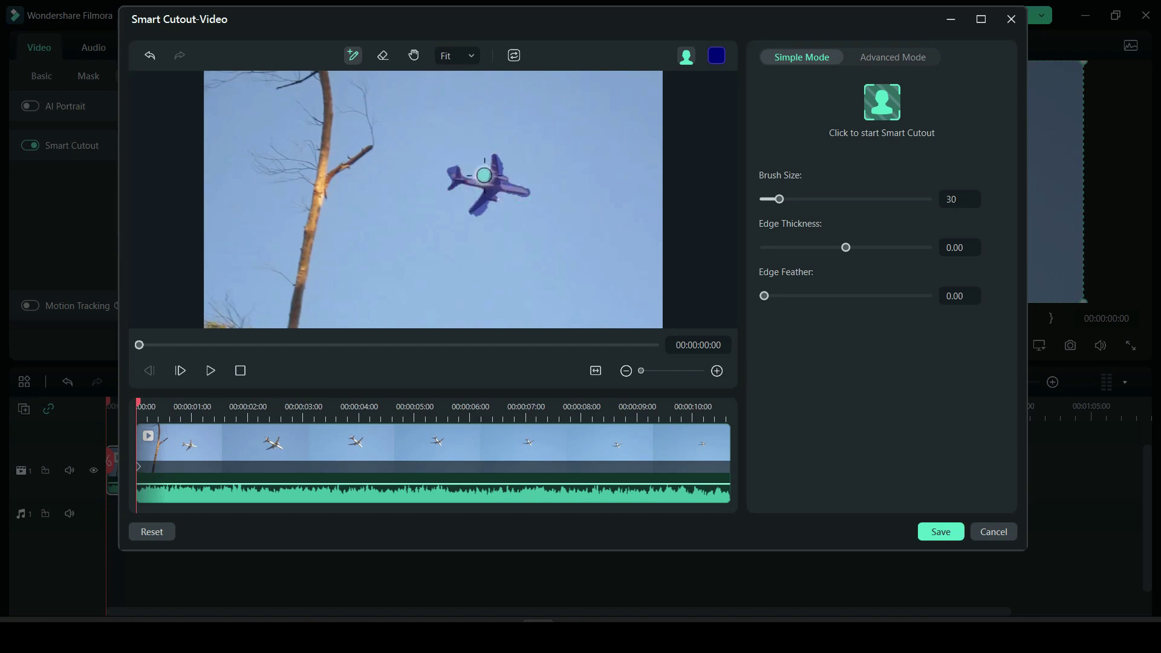
left_click(464, 54)
left_click(462, 53)
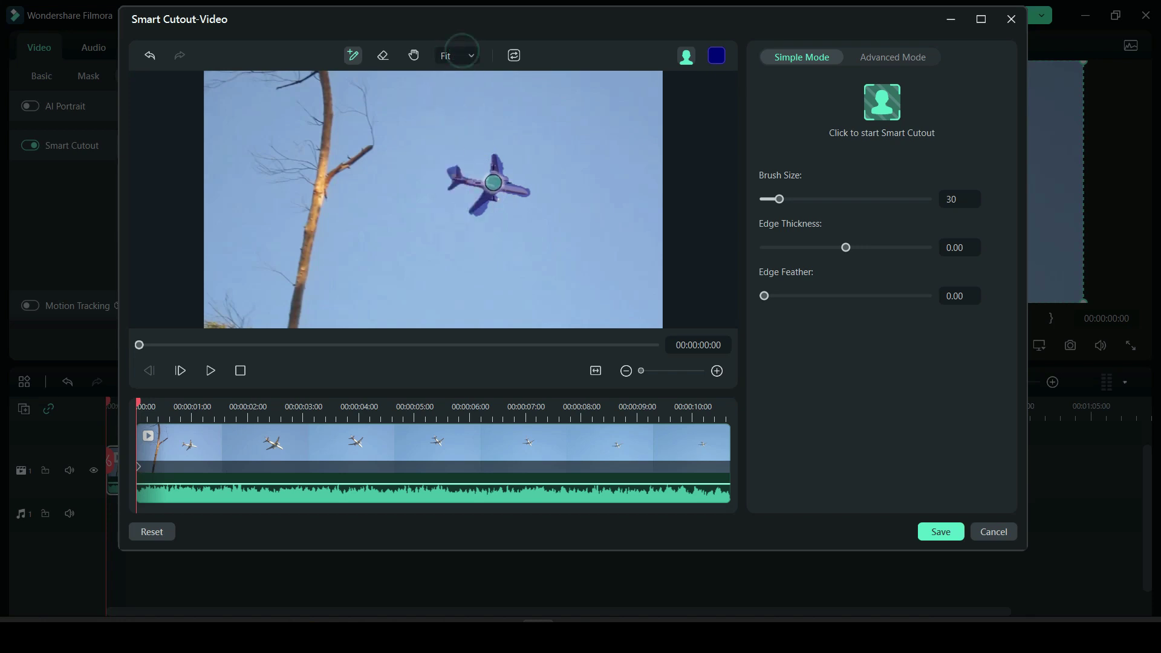
scroll(493, 183, "up", 2)
scroll(493, 182, "up", 3)
mouse_move(779, 199)
left_mouse_down()
mouse_move(808, 198)
mouse_move(765, 200)
mouse_move(794, 200)
mouse_move(782, 200)
left_mouse_up()
Step: Erase the mask spill below the fuselage and along the plane's nose
key("e")
left_click_drag(520, 266, 484, 275)
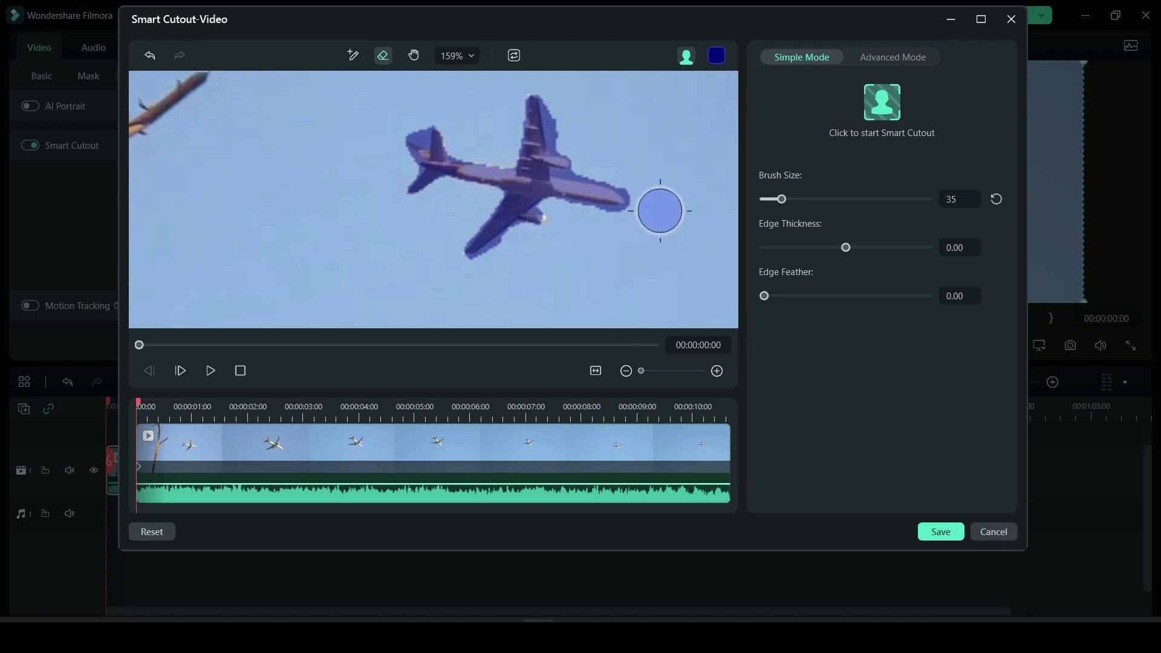
left_click_drag(660, 211, 552, 197)
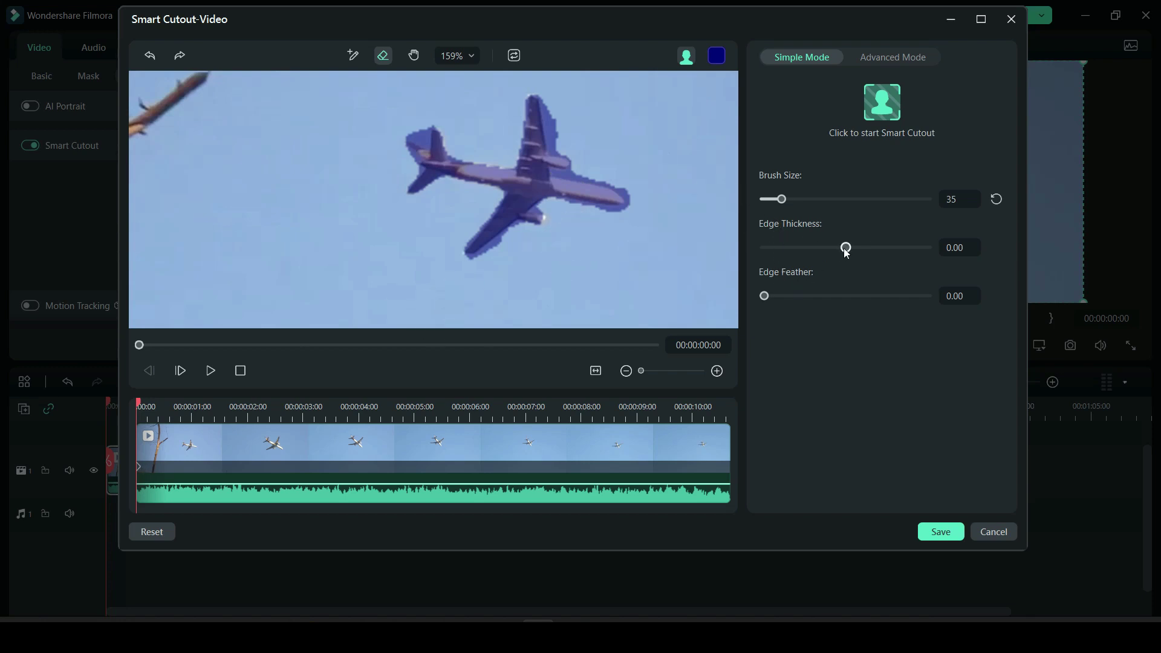
Step: Set the mask's Edge Thickness to 13.89 and Edge Feather to 9.72
mouse_move(848, 251)
left_mouse_down()
mouse_move(825, 251)
mouse_move(856, 257)
left_mouse_up()
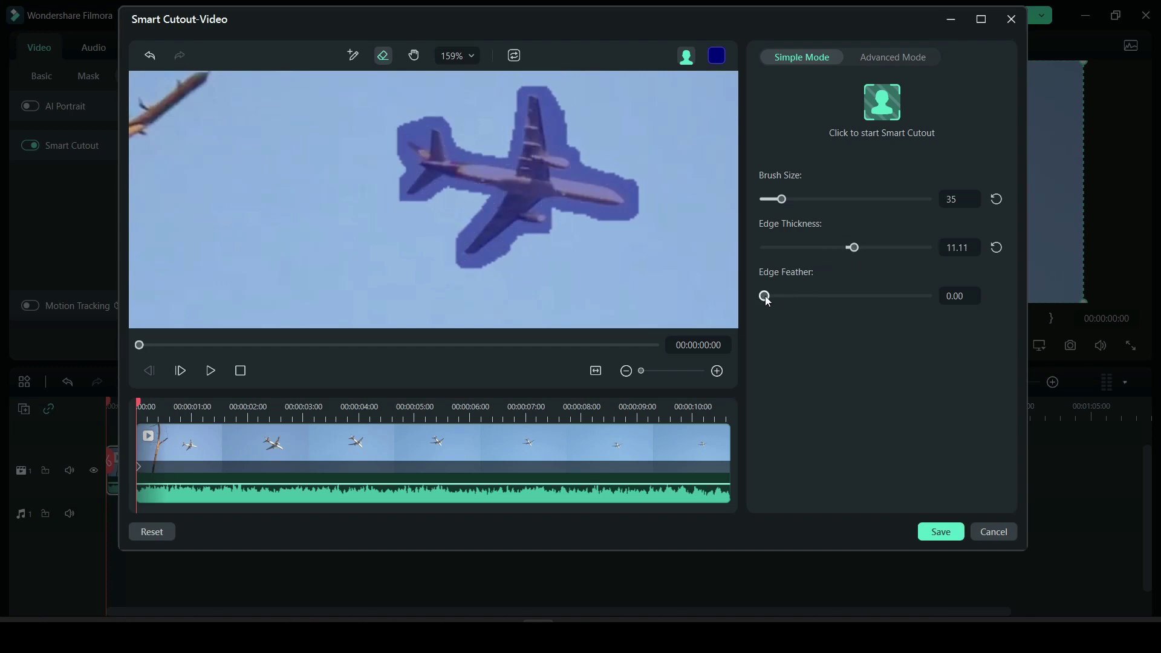
left_click_drag(766, 298, 842, 301)
left_click(856, 247)
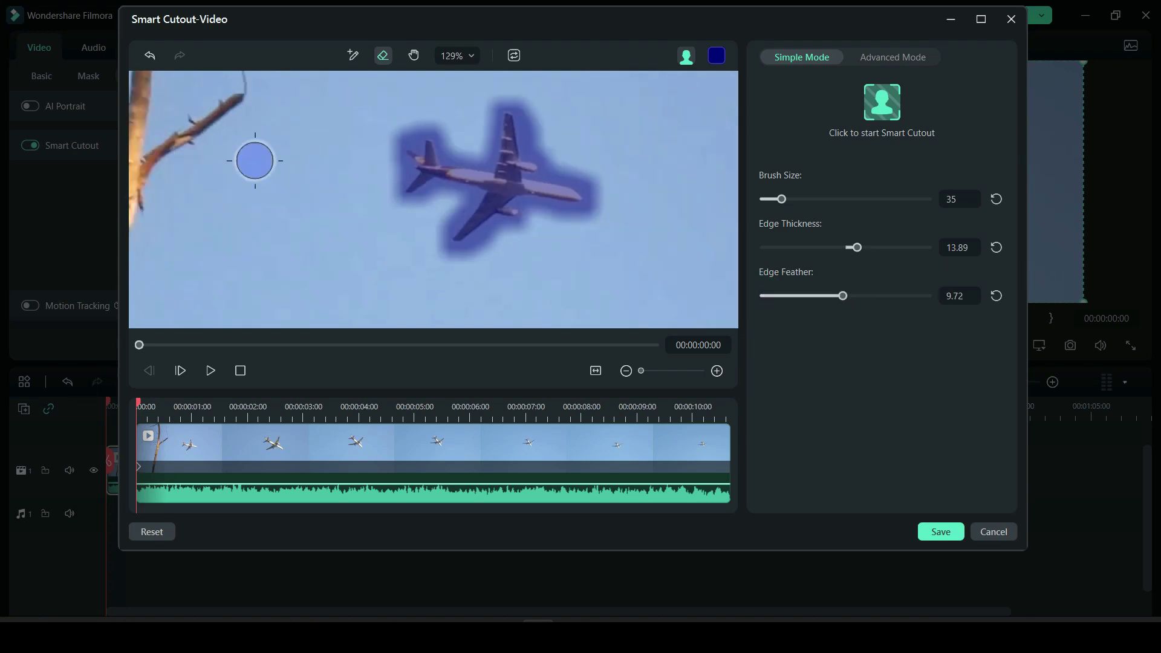
Step: Brush extra mask near the wing, then try red before keeping the mask colour blue
left_click(355, 56)
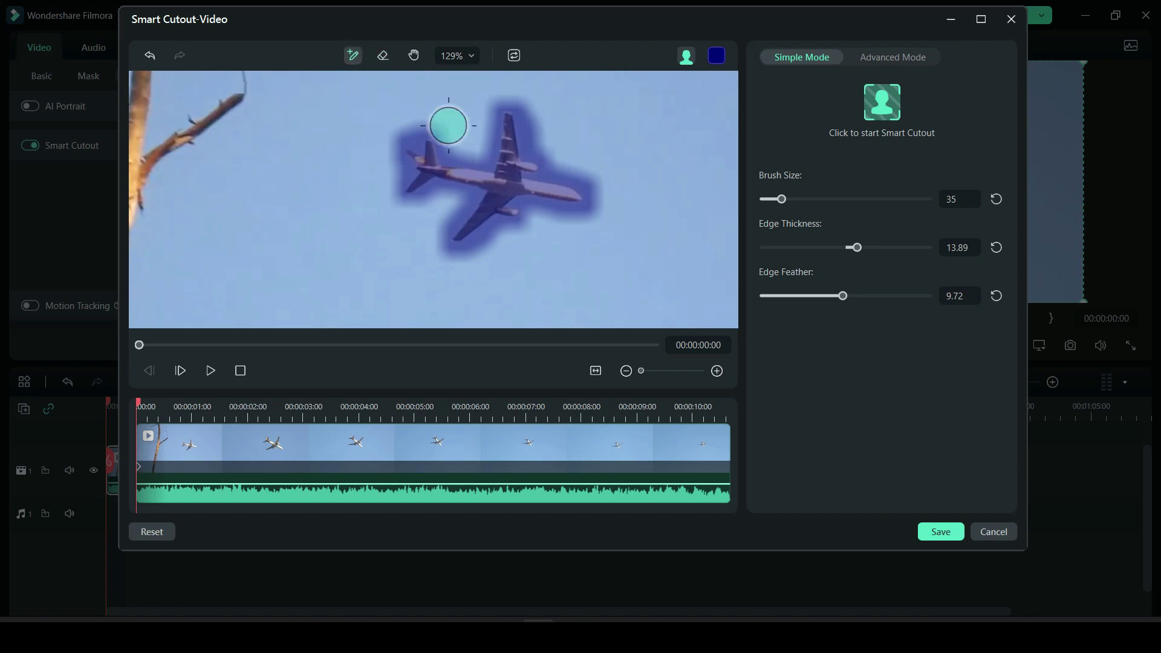
left_click_drag(572, 176, 541, 120)
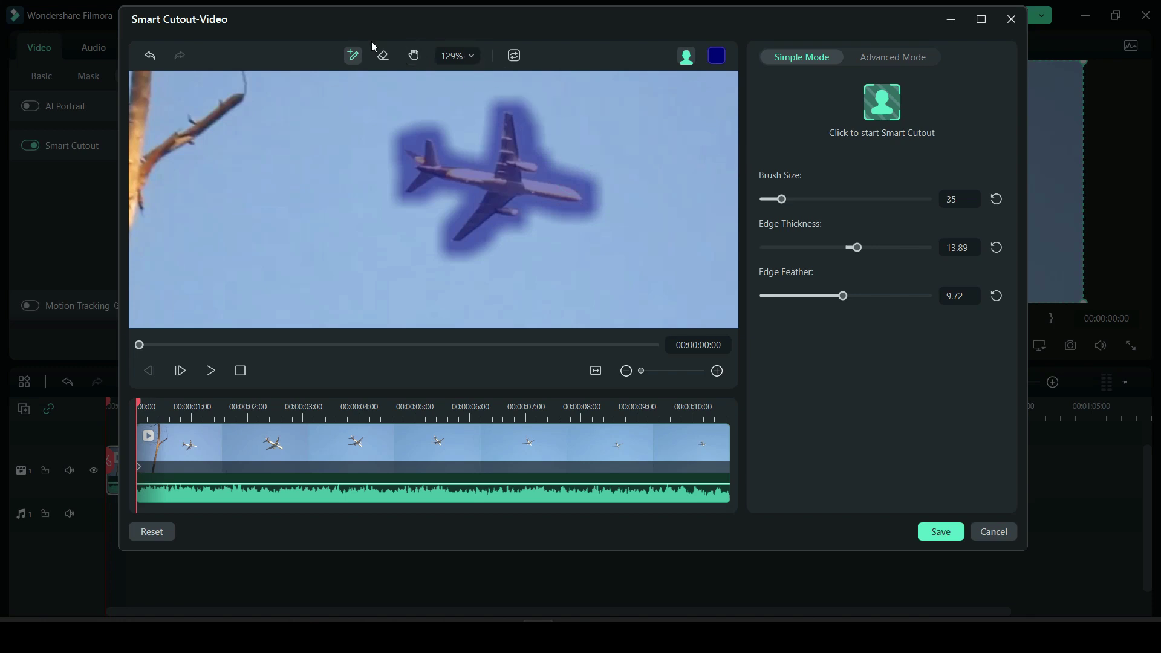
left_click(719, 57)
left_click(651, 136)
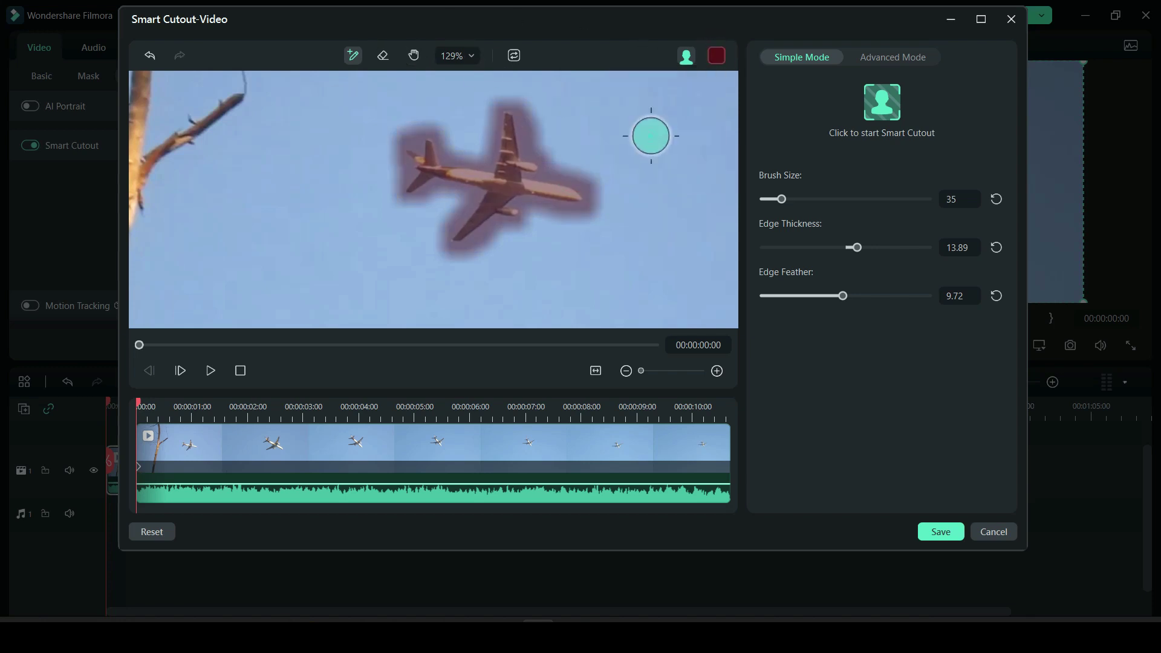
left_click(714, 53)
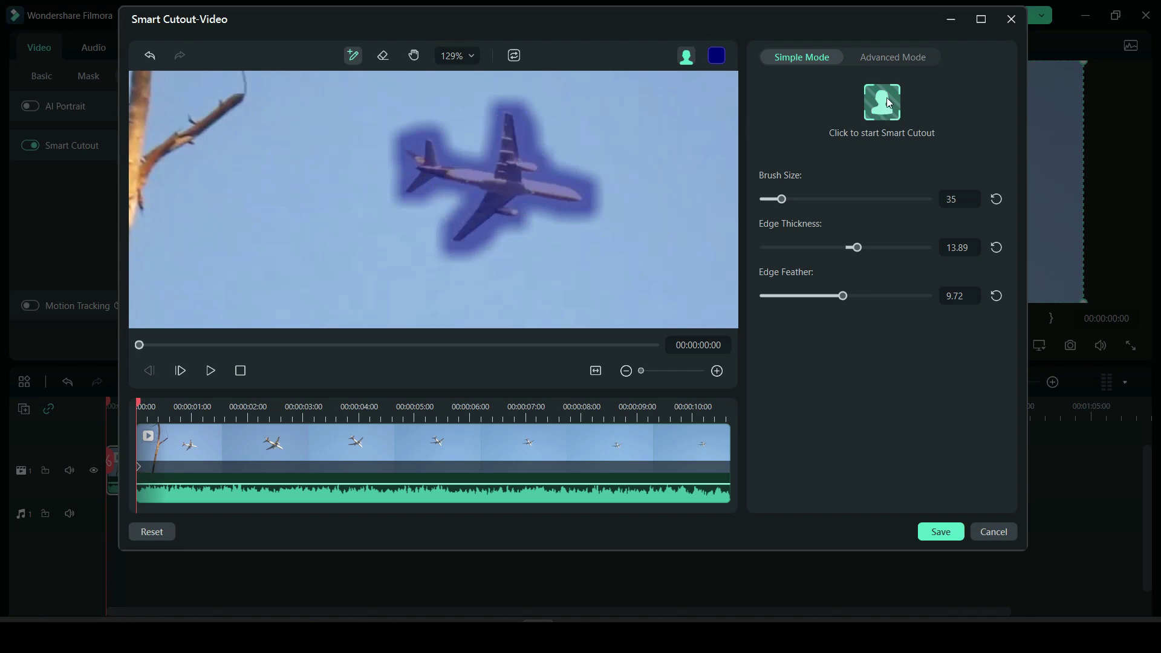
Step: Switch to Advanced Mode, preview the mask across the clip, and track it through all frames
left_click(888, 56)
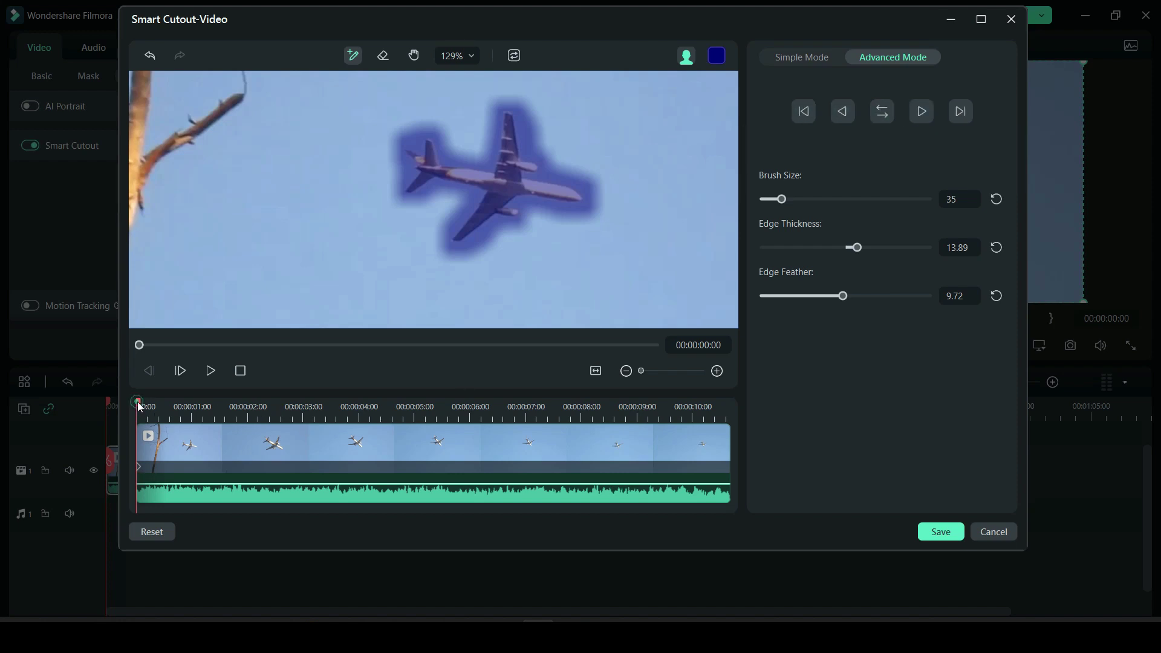
left_click_drag(140, 406, 109, 431)
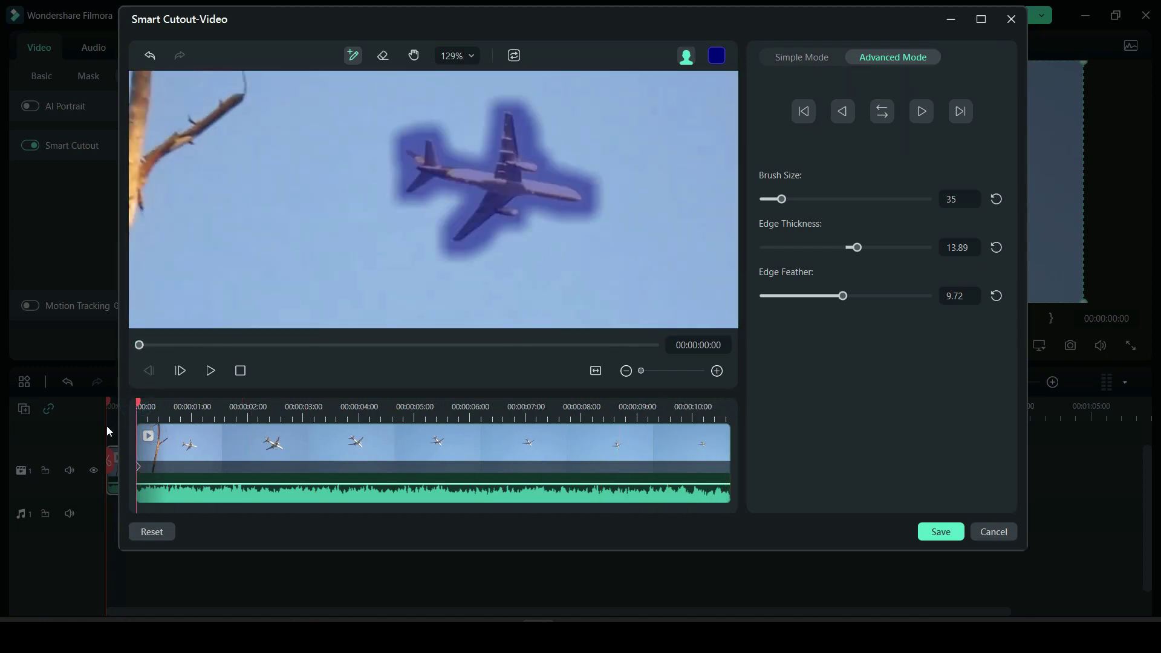
left_click(881, 109)
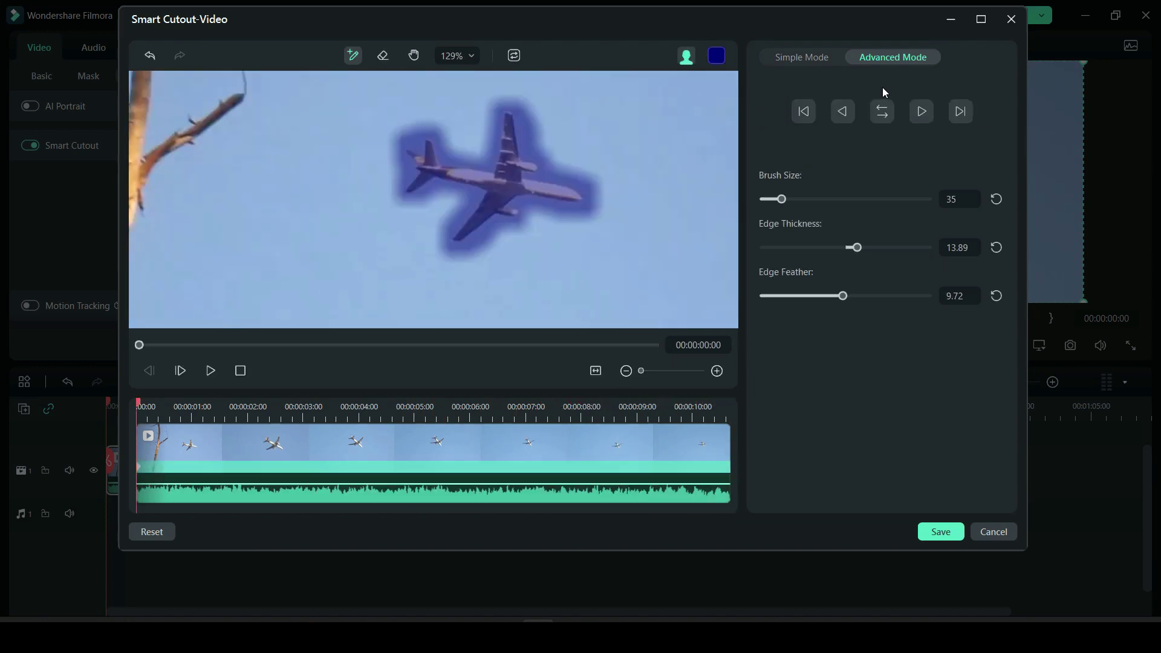
Step: Check the tracked mask on later frames, stepping forward to 5:10 and 5:11
left_click_drag(140, 405, 426, 405)
key("Right")
key("Right")
key("Right")
key("Right")
key("Right")
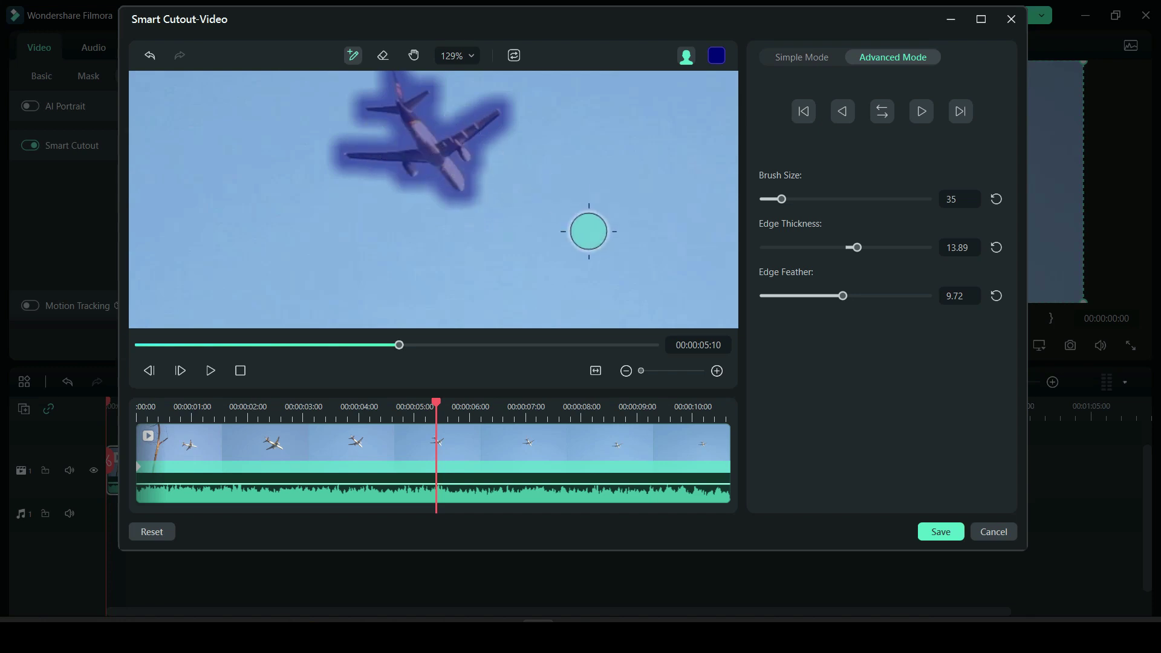
key("Right")
Step: At 5:11, erase mask spill below the right wing and wingtip, then step to 5:15
mouse_move(480, 182)
left_mouse_down()
mouse_move(487, 200)
mouse_move(482, 184)
left_mouse_up()
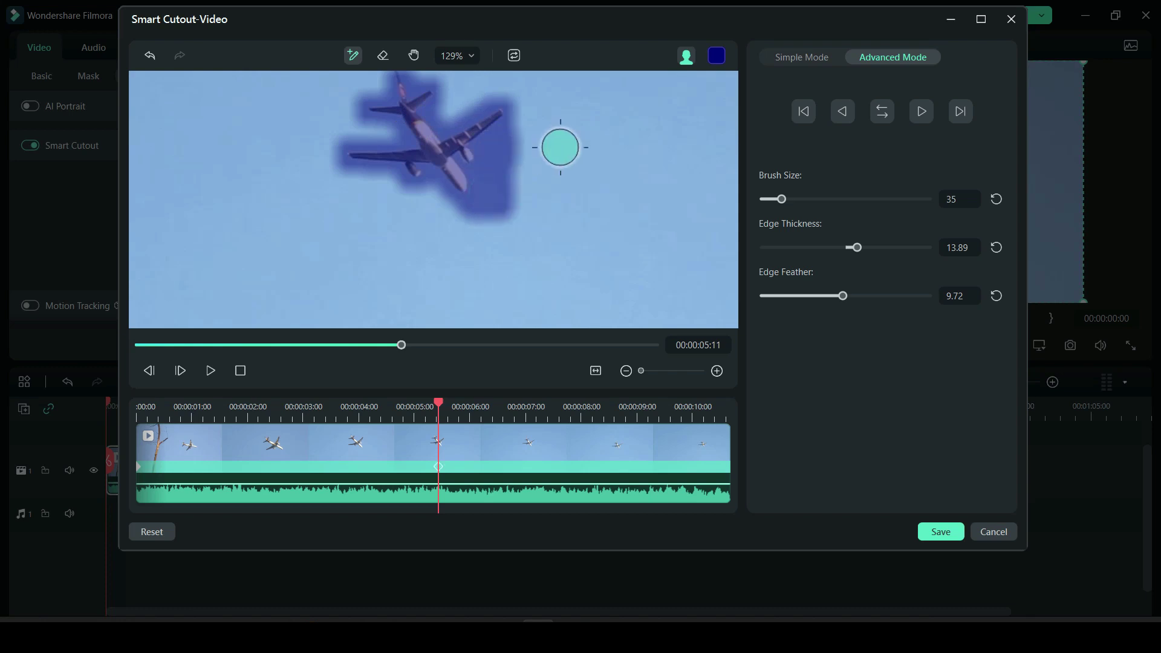
left_click(382, 55)
left_click_drag(523, 124, 486, 216)
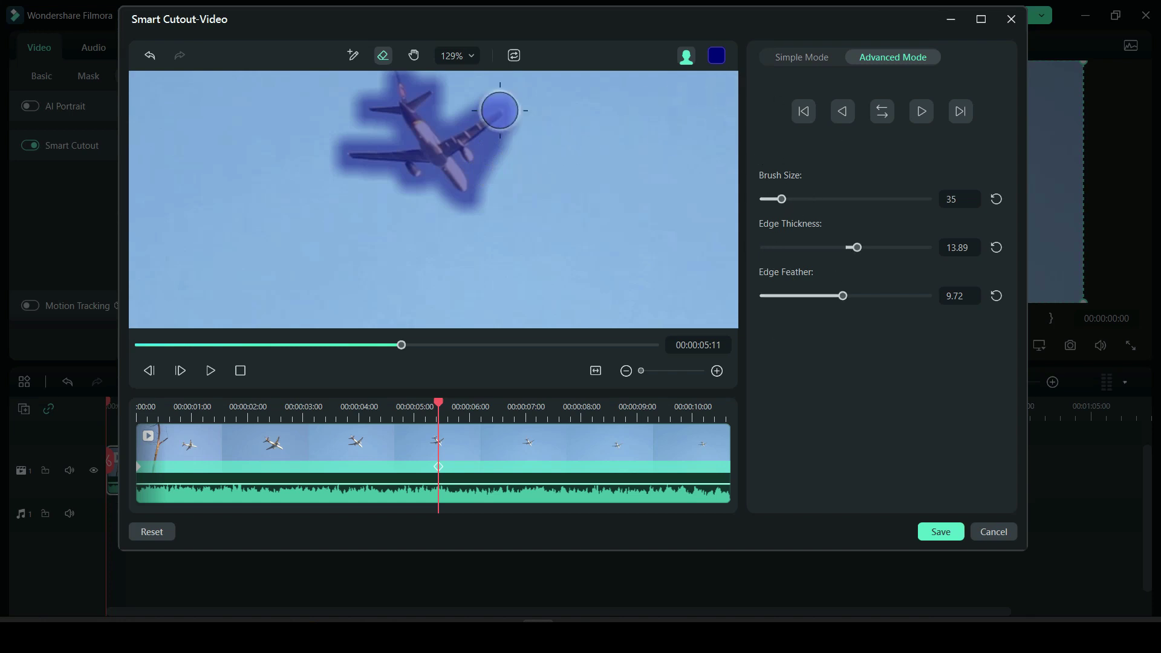
mouse_move(499, 110)
left_mouse_down()
mouse_move(441, 157)
mouse_move(503, 100)
mouse_move(457, 147)
mouse_move(472, 162)
mouse_move(507, 93)
mouse_move(481, 123)
left_mouse_up()
key("Right")
key("Right")
key("Right")
key("Right")
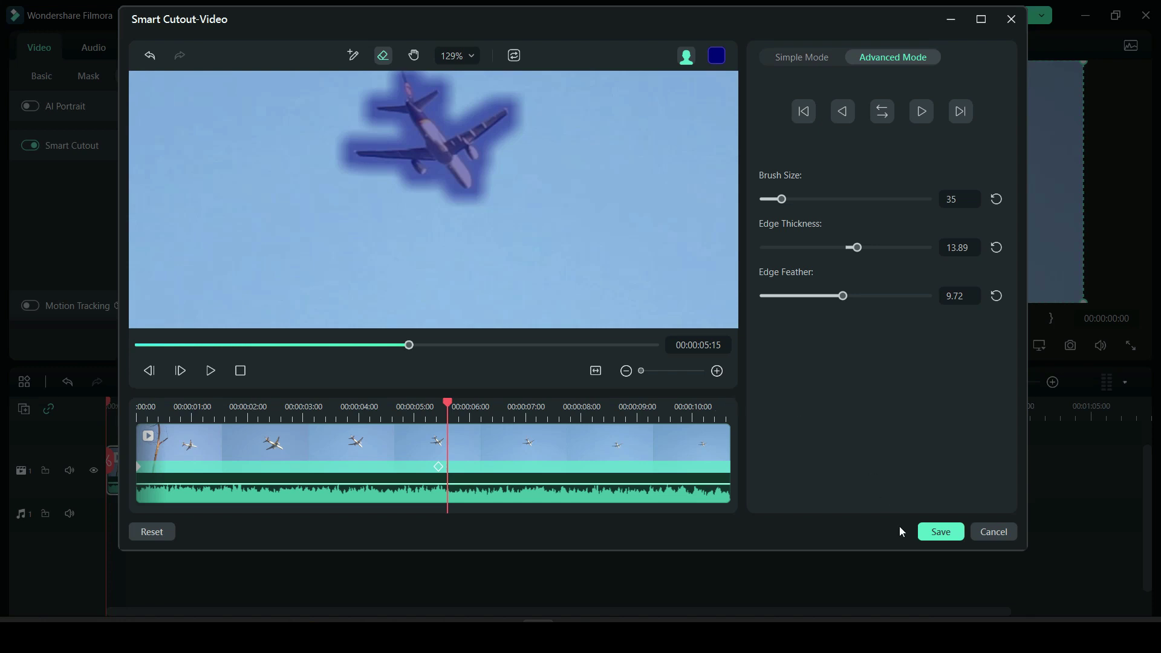
Step: Save the plane cutout, reopen the Smart Cutout editor, and invert the mask
left_click(943, 531)
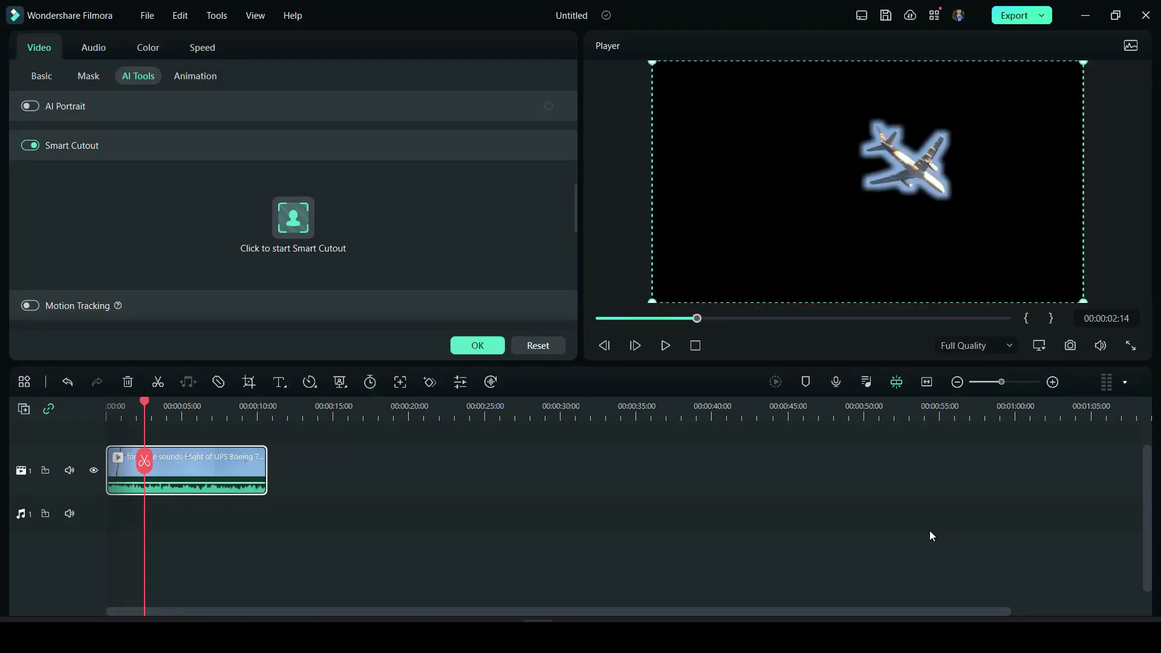
left_click(304, 228)
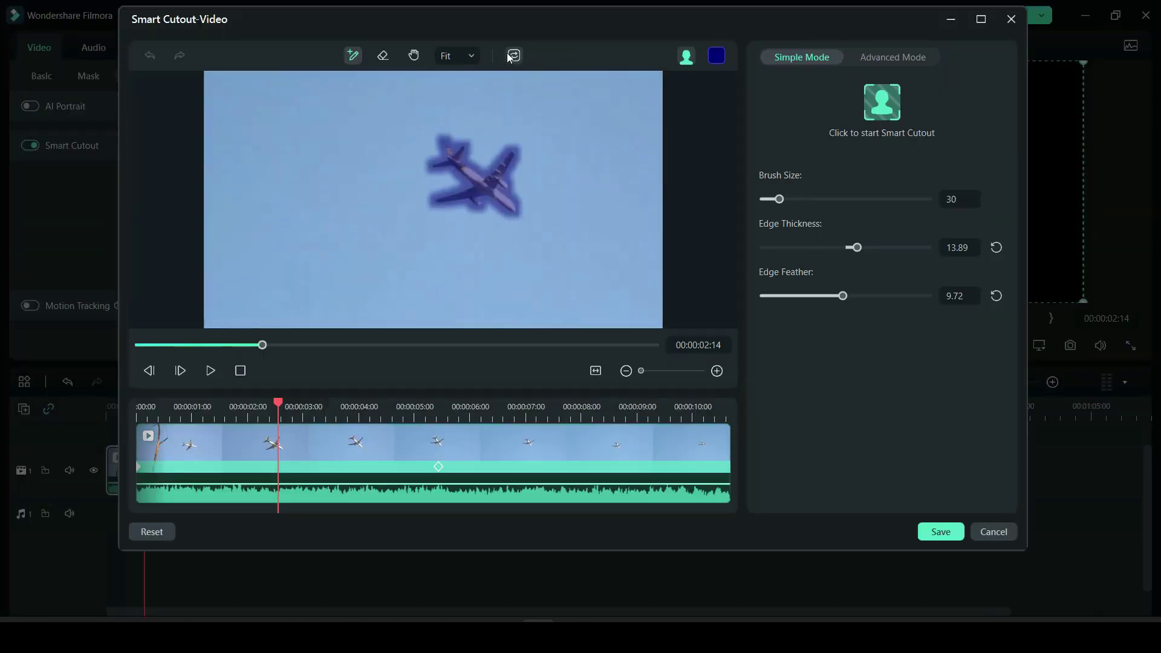
left_click(511, 56)
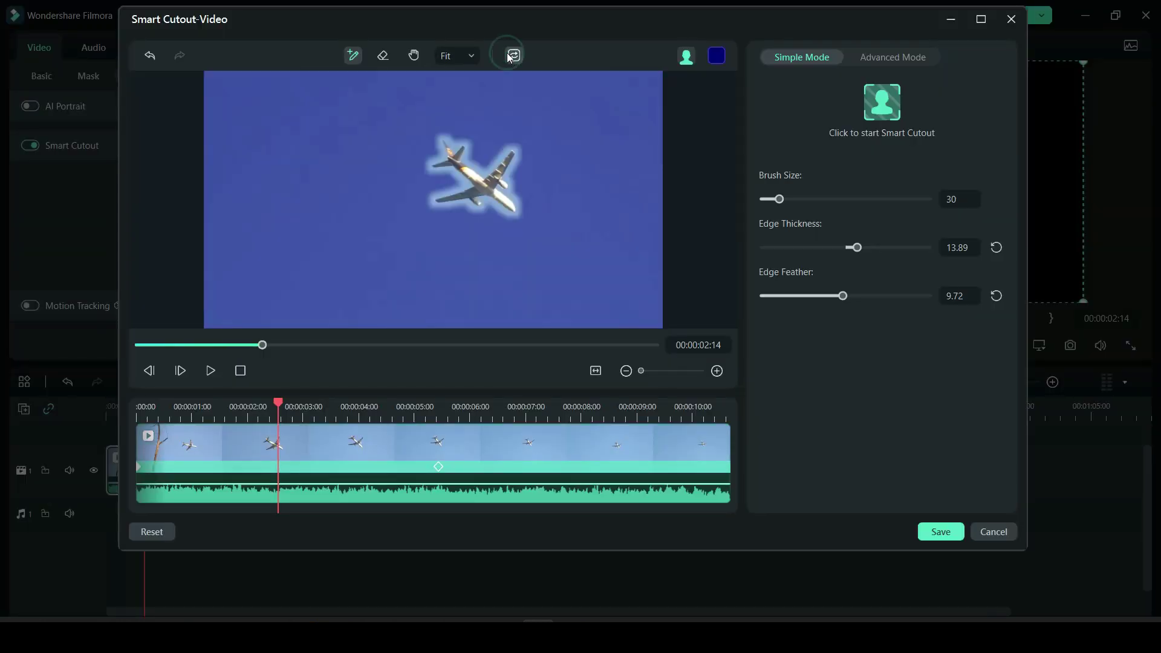
Step: Save the inverted cutout, pause on the dark plane shadow, and bring back the media library
left_click(934, 531)
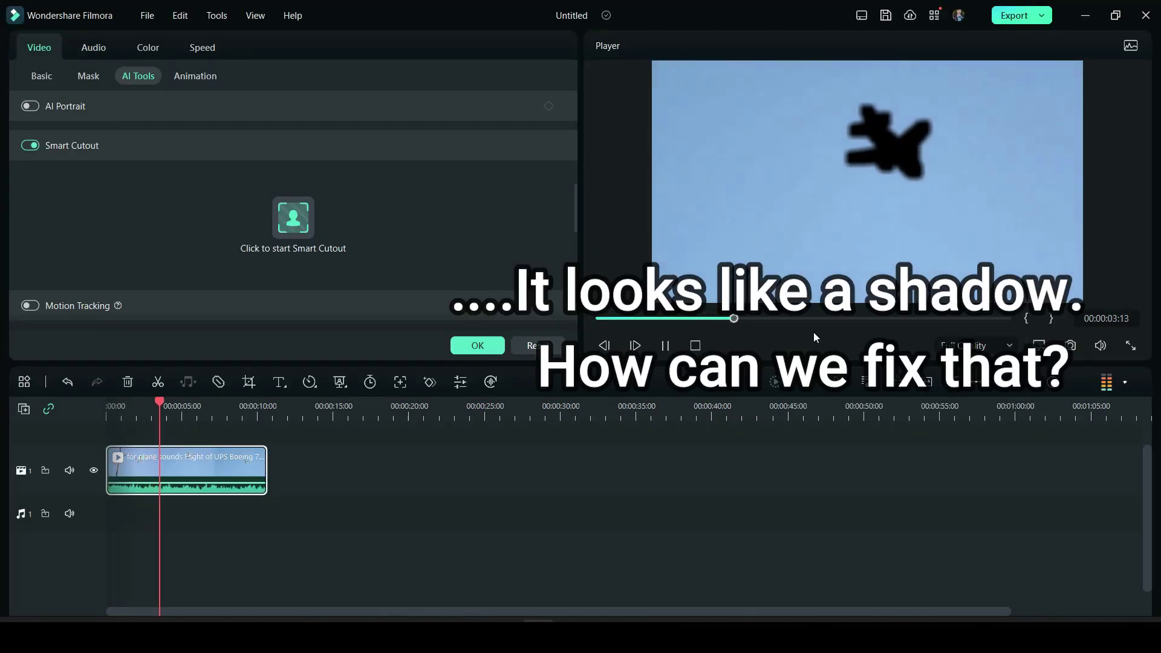
left_click(806, 179)
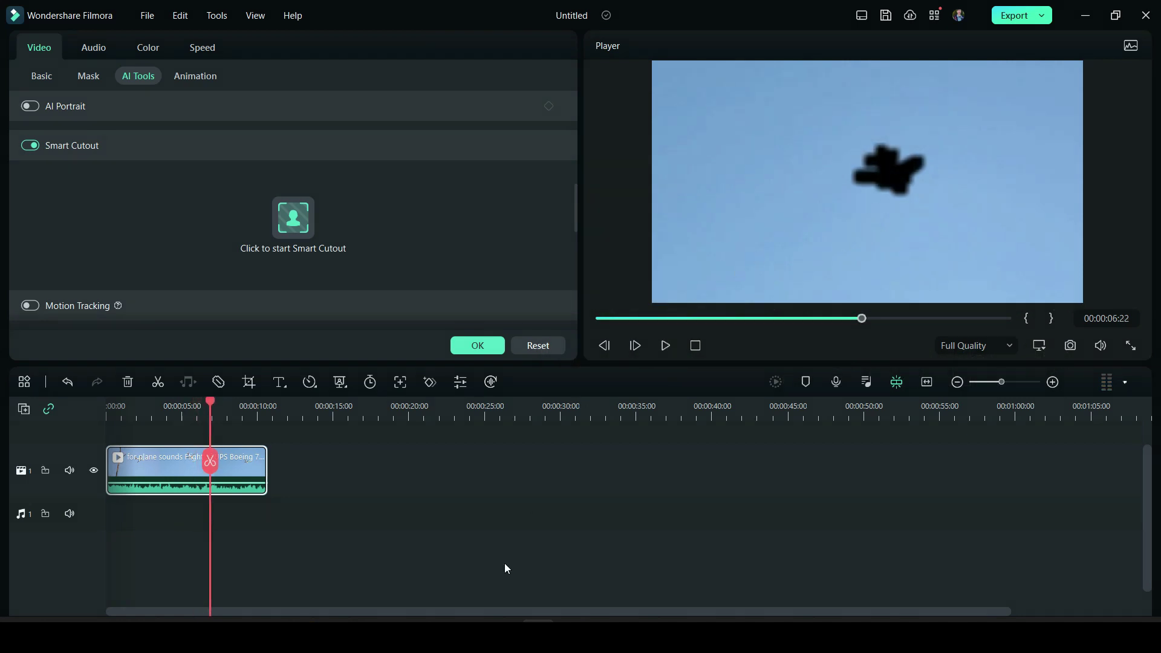
key("alt+Tab")
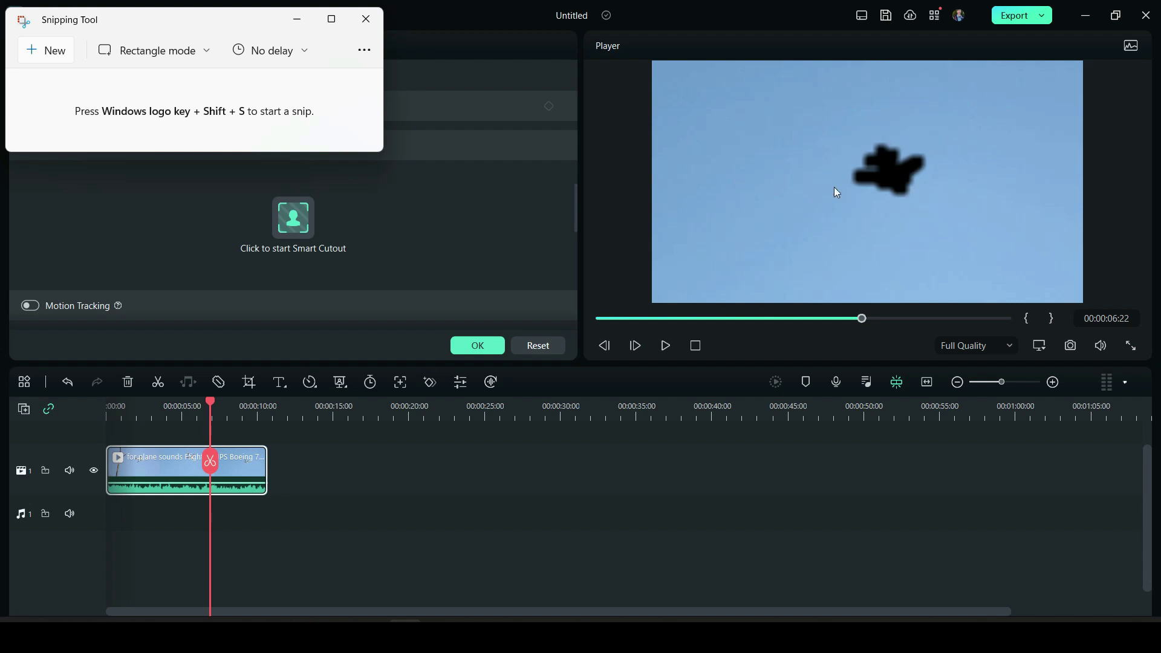
left_click(366, 19)
left_click(479, 346)
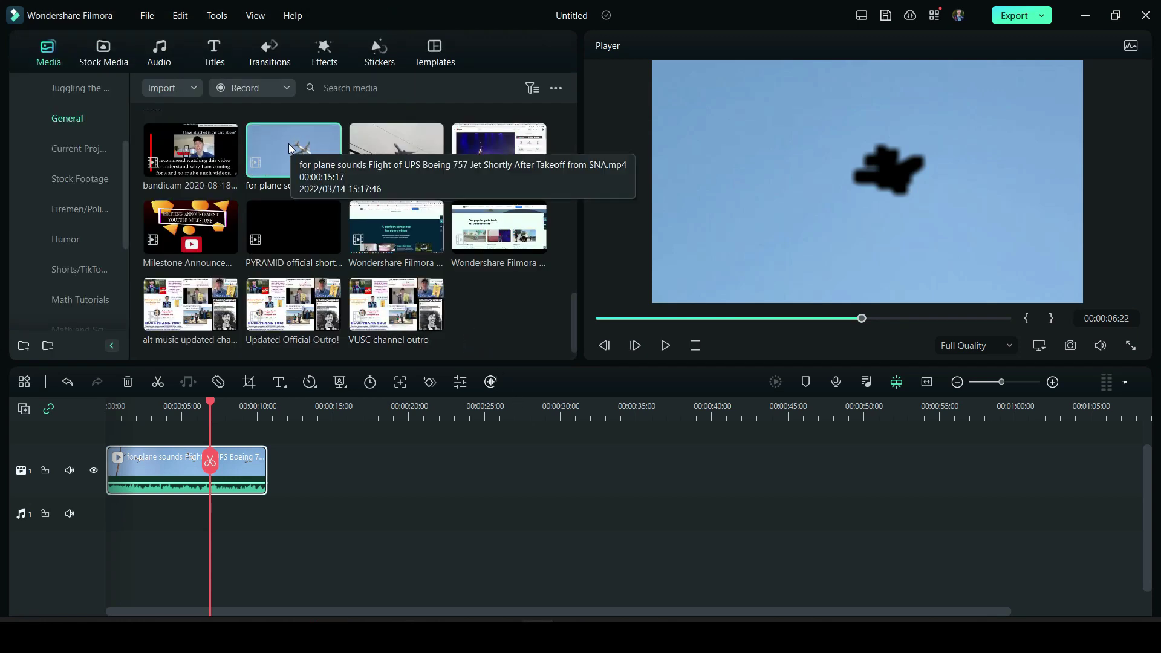
Step: Move the cut-out clip to track 2 and place a fresh plane copy on track 1 at 00:00
left_click_drag(182, 469, 181, 440)
left_click_drag(291, 161, 110, 526)
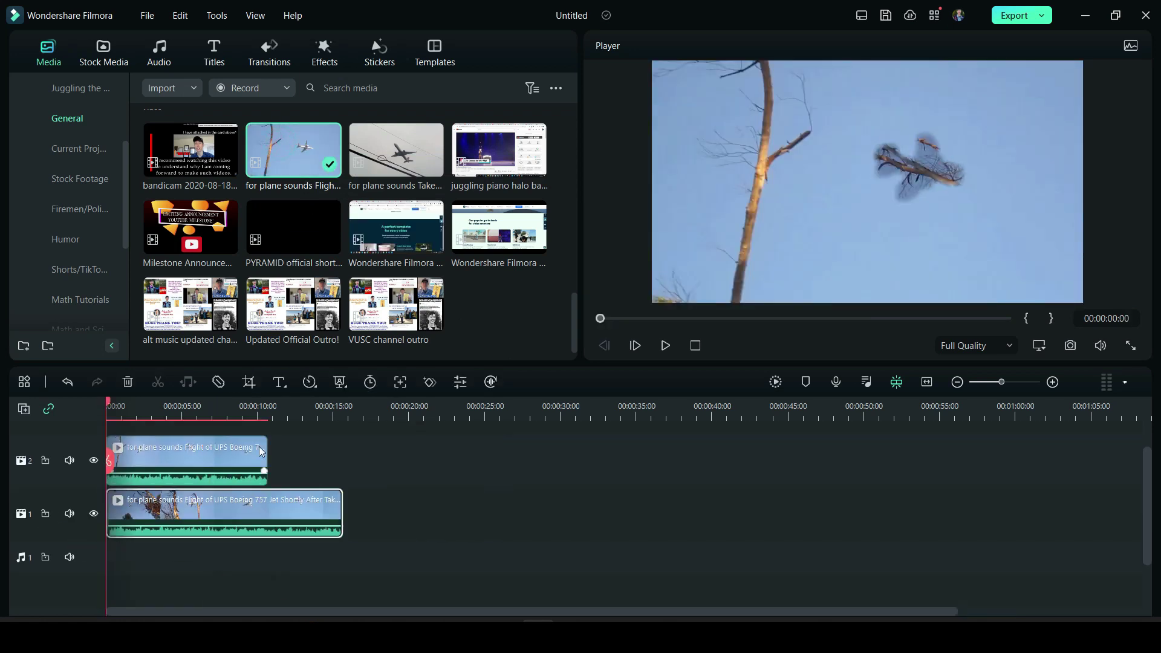
left_click(282, 403)
scroll(300, 605, "down", 1)
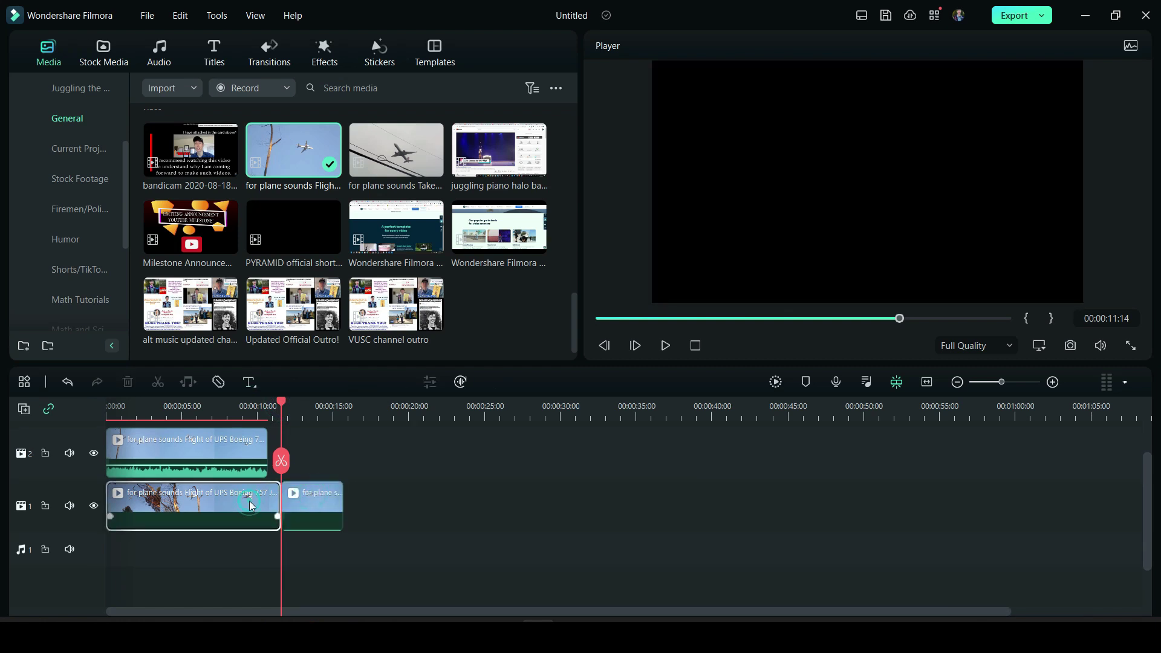
key("ctrl+z")
left_click_drag(154, 501, 57, 498)
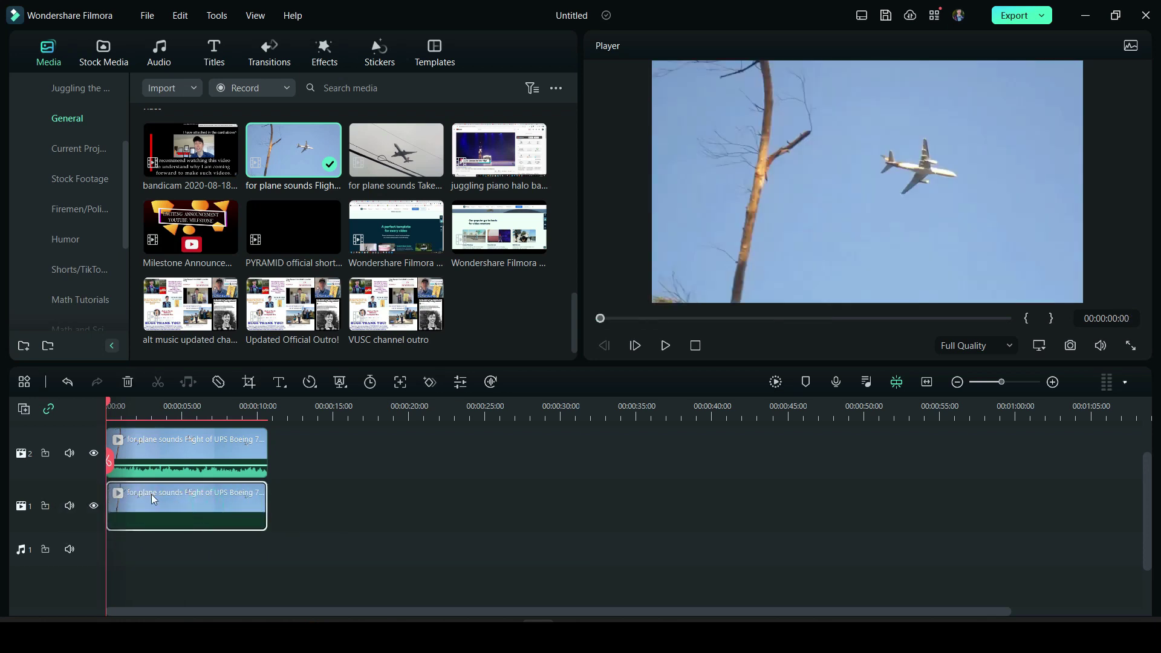
scroll(253, 497, "up", 1)
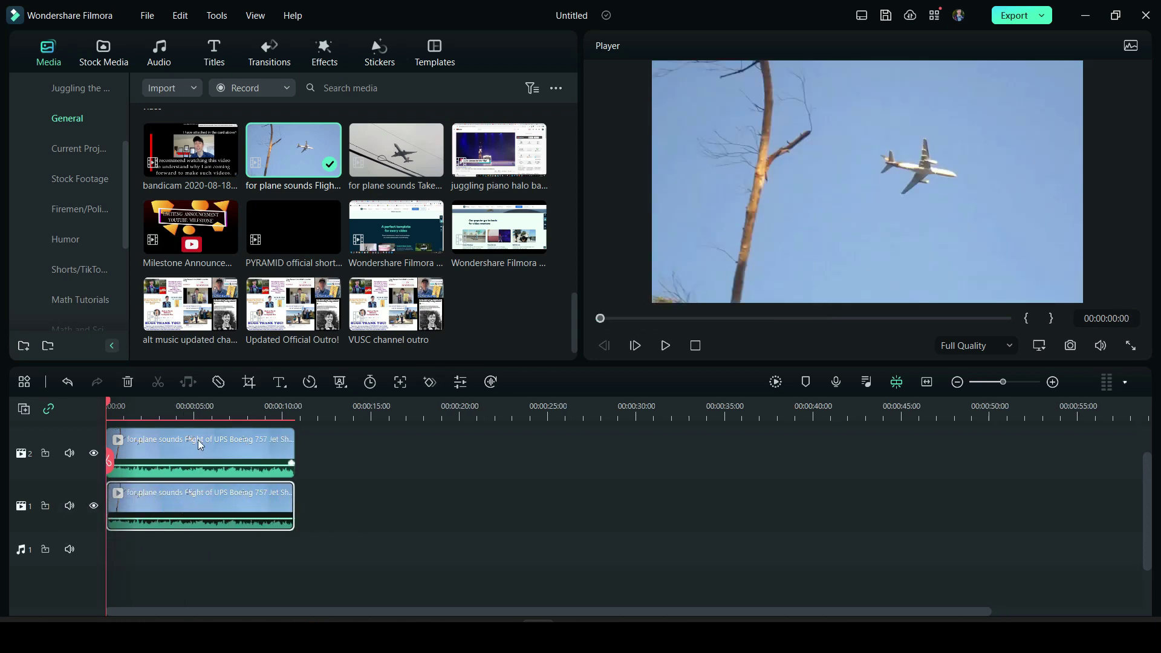
Step: Scrub to 00:00:01:21 and open Crop and Zoom for the lower plane clip
left_click(159, 410)
left_click(137, 414)
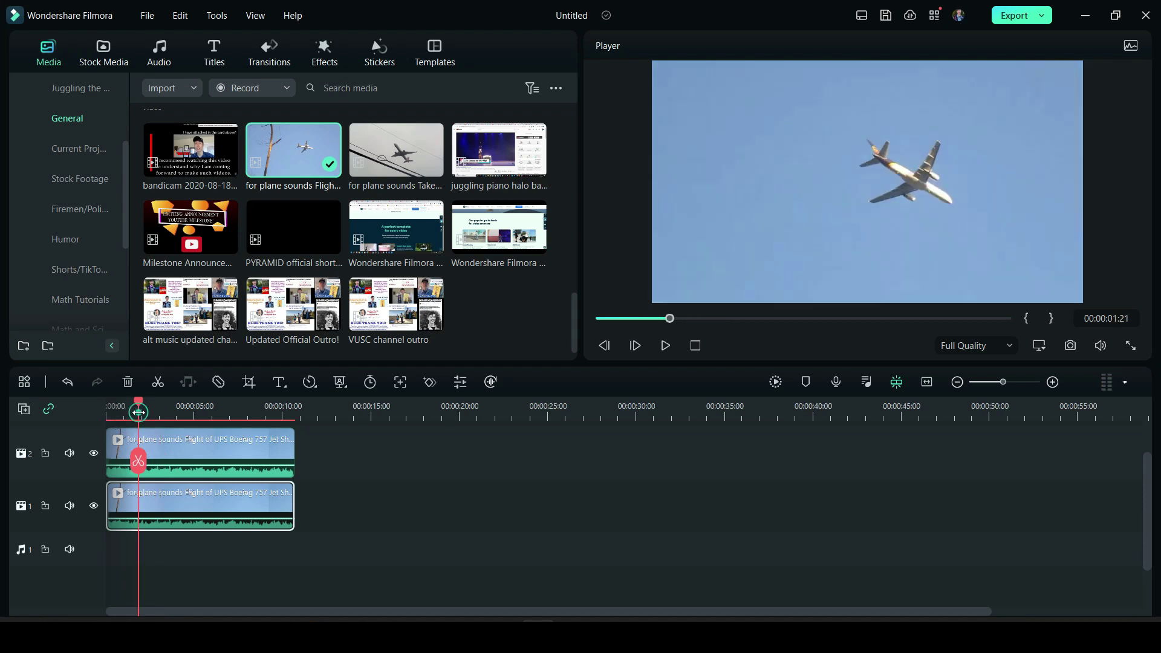
left_click(206, 502)
left_click(250, 383)
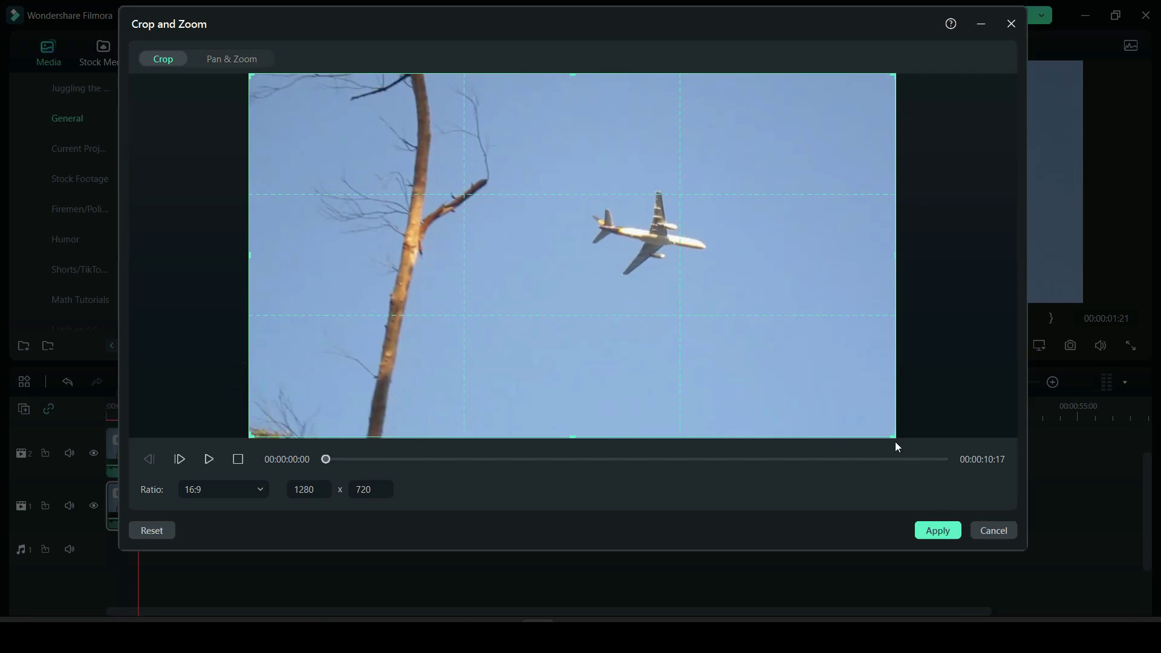
Step: Crop the lower clip to a 263x148 box of empty sky just left of the plane
left_click_drag(895, 436, 371, 141)
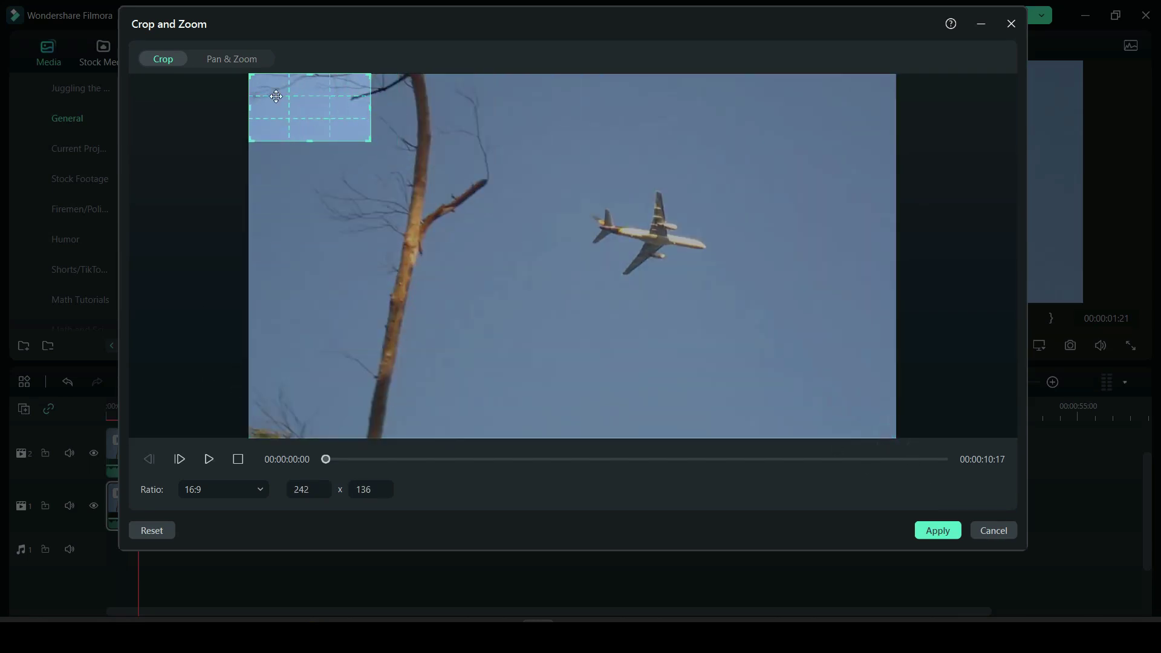
left_click_drag(276, 96, 483, 252)
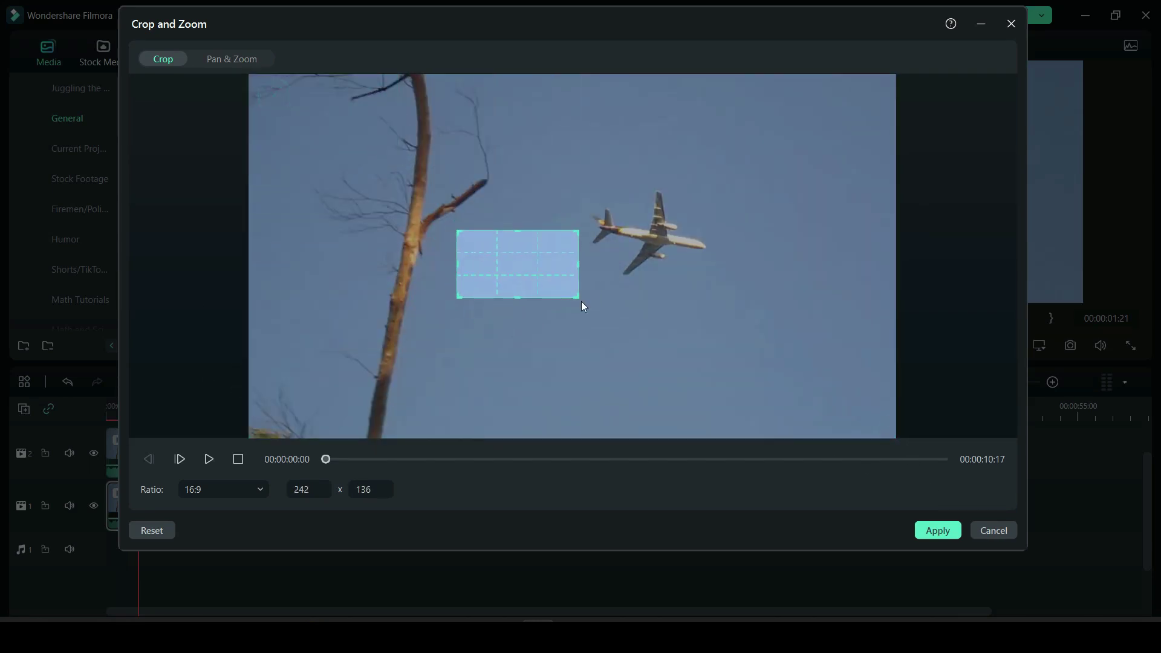
left_click_drag(574, 296, 589, 304)
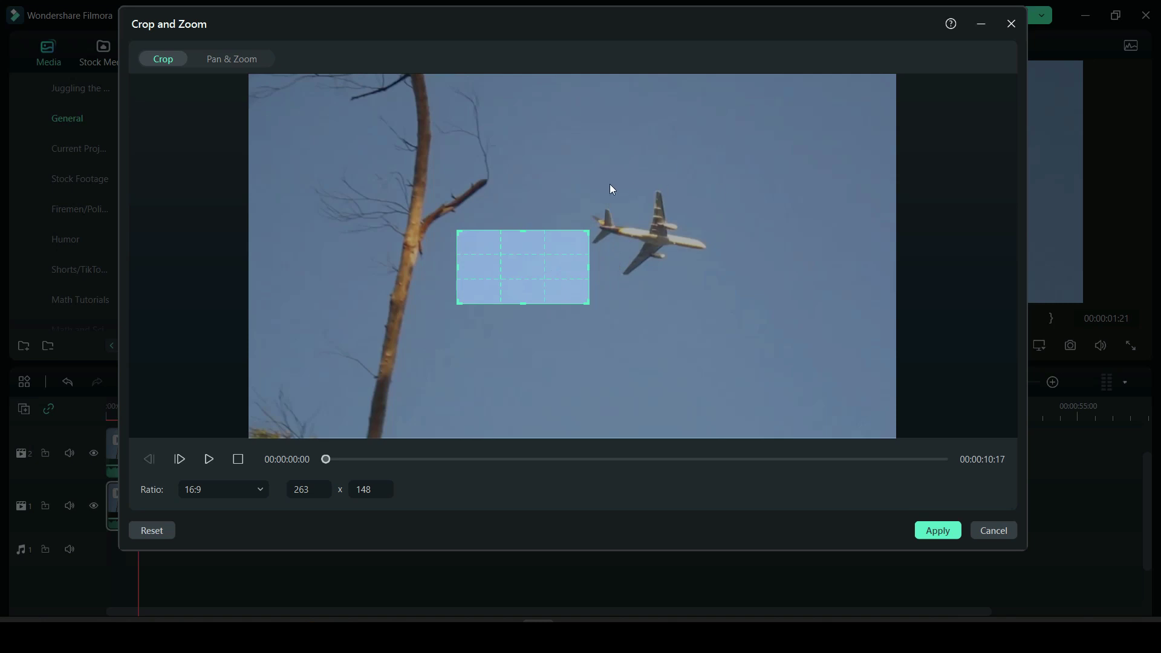
left_click(937, 531)
key("Home")
Step: Play the sky-patched composite from the beginning
key("space")
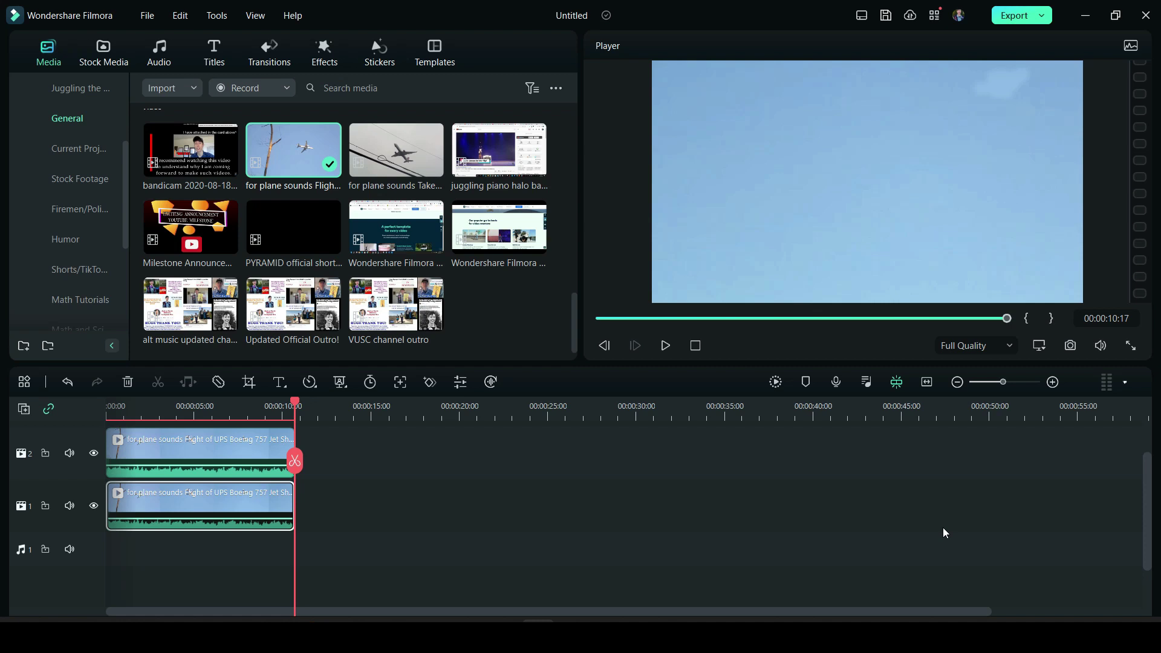
Step: Bring up the AI Tools settings for the upper plane clip on track 2
double_click(216, 444)
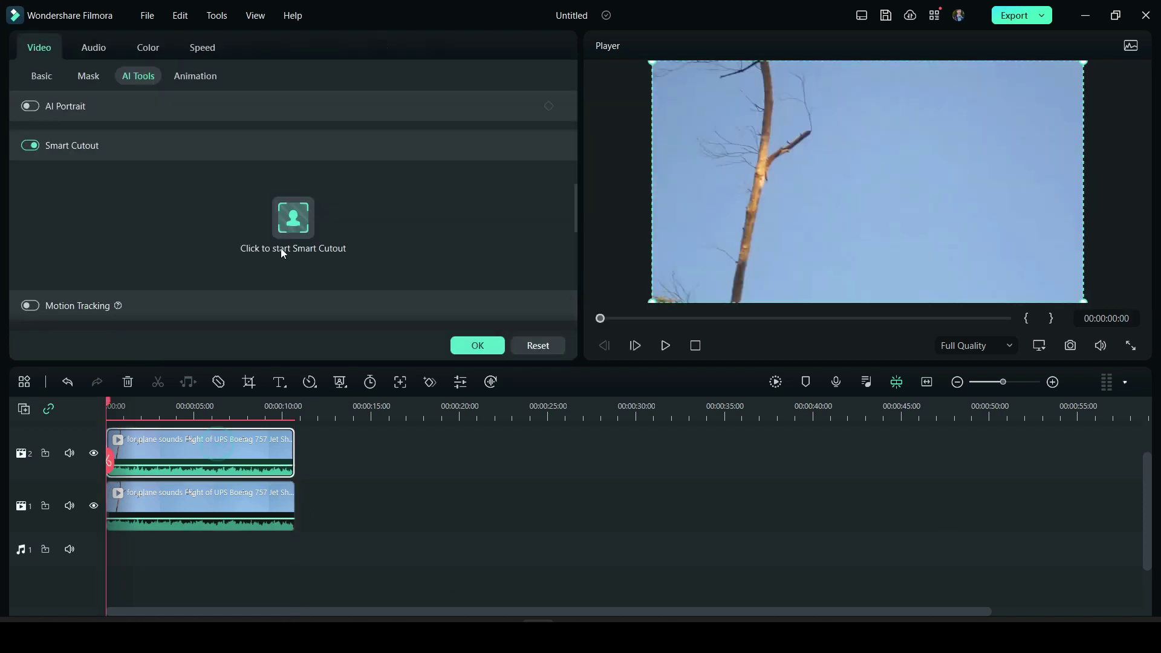
Step: Open the Smart Cutout editor and go to 00:00:07:22, zoomed in on the plane
left_click(292, 221)
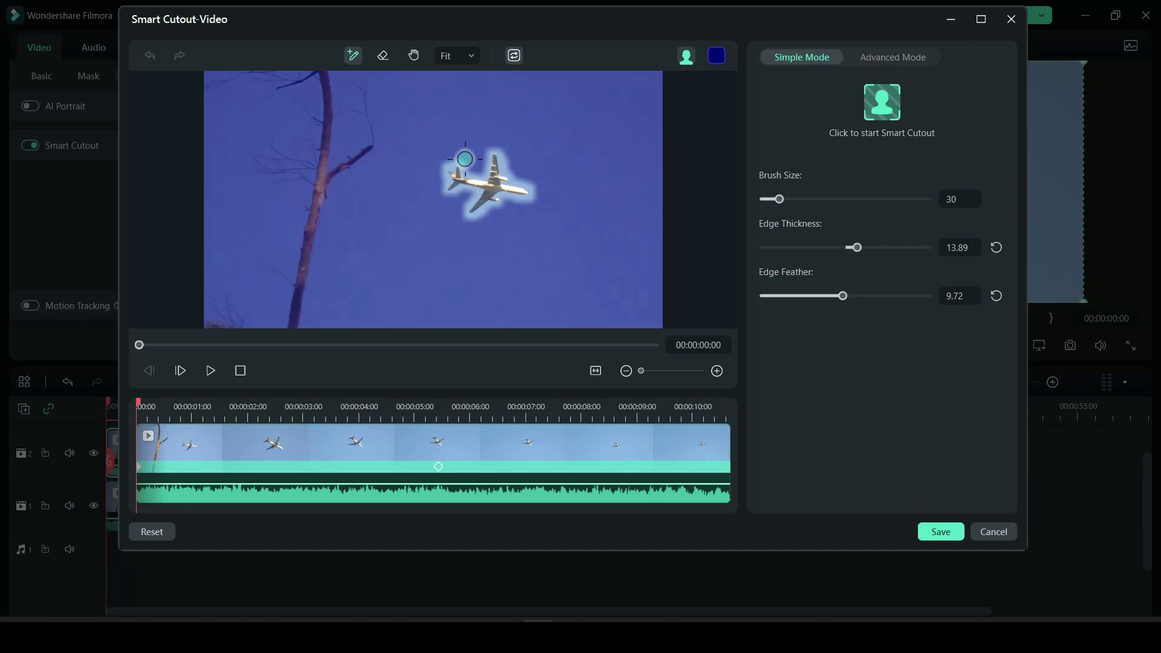
left_click(496, 405)
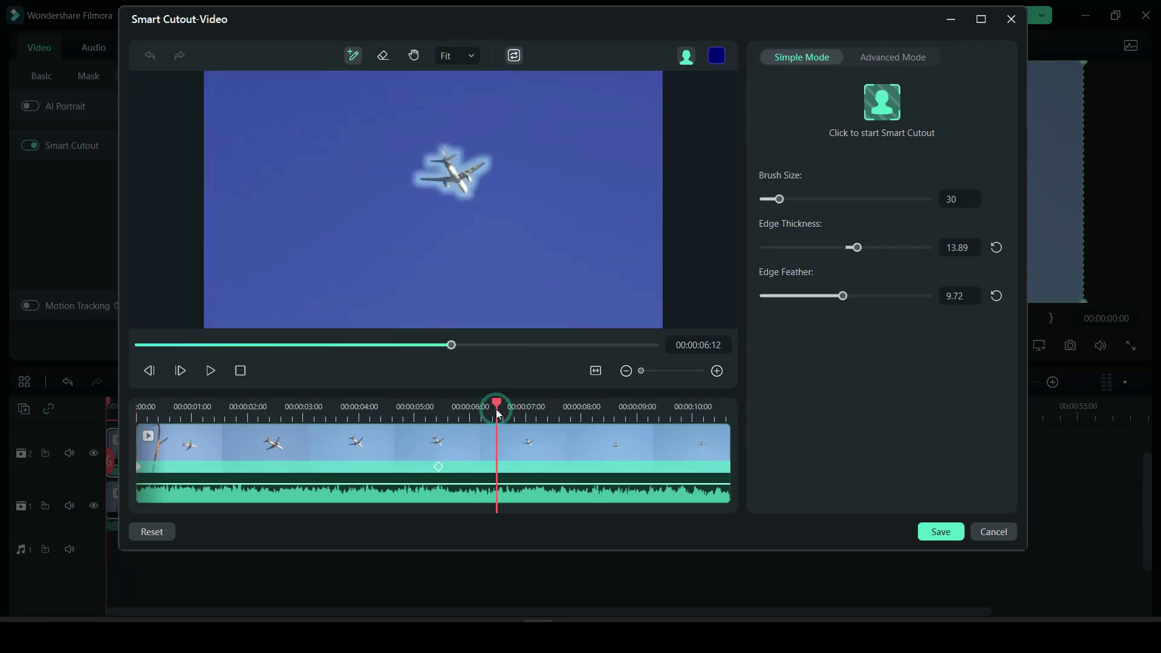
left_click_drag(498, 405, 574, 405)
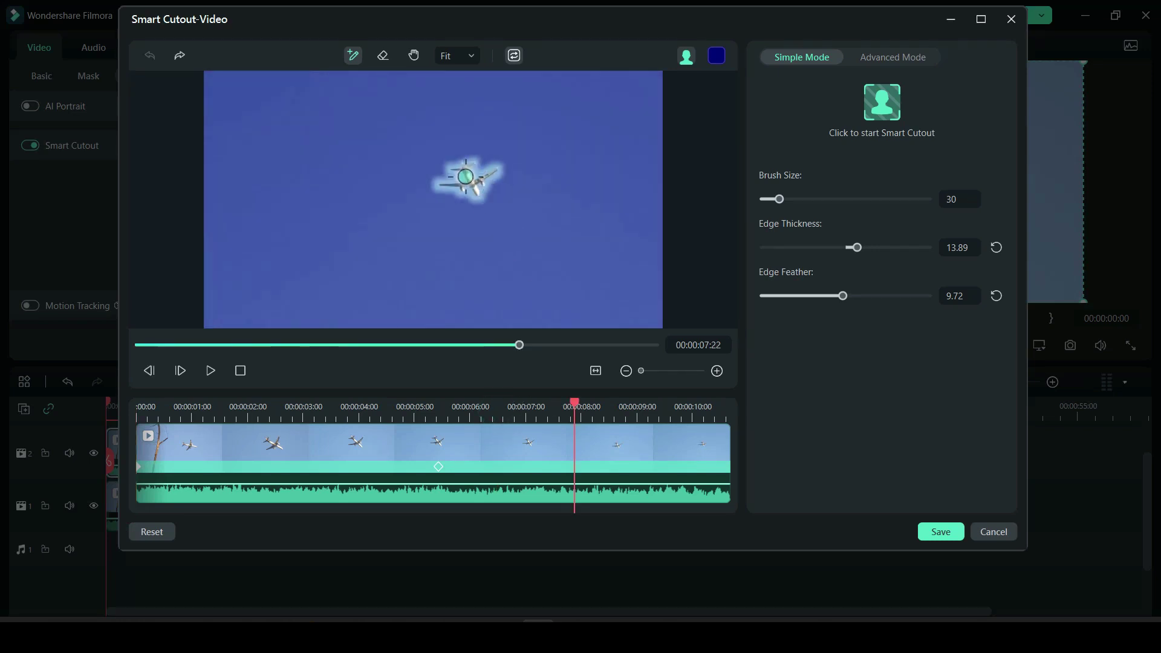
scroll(466, 164, "up", 4)
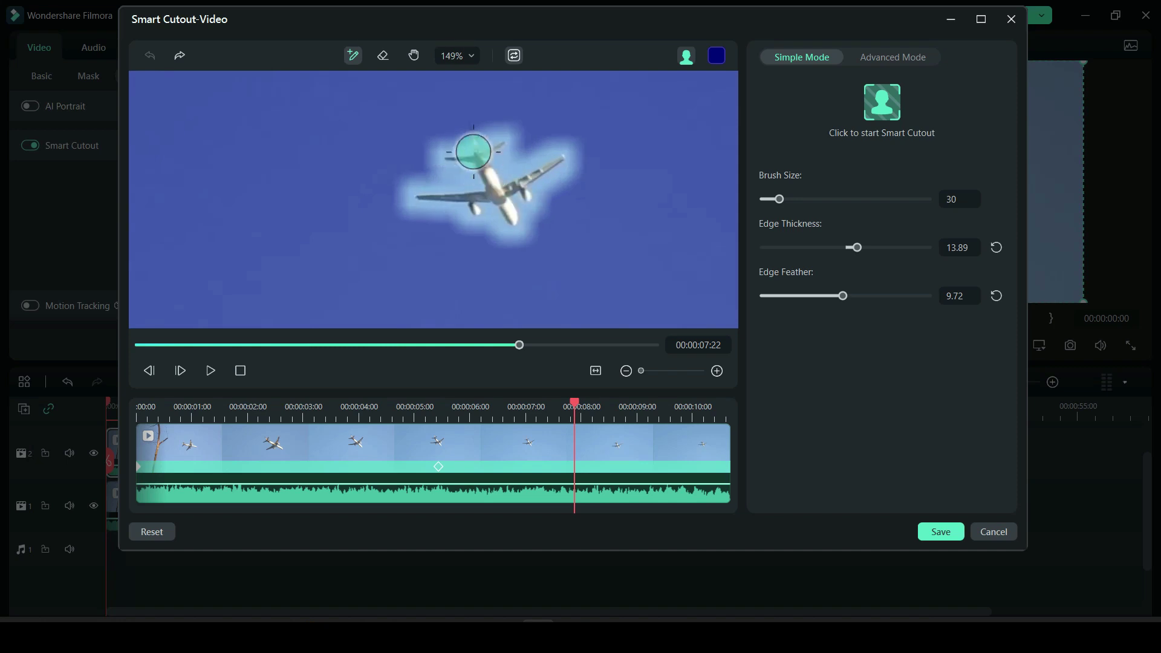
Step: Brush the plane's tail into the cutout over three consecutive frames, then save
left_click_drag(472, 145, 465, 103)
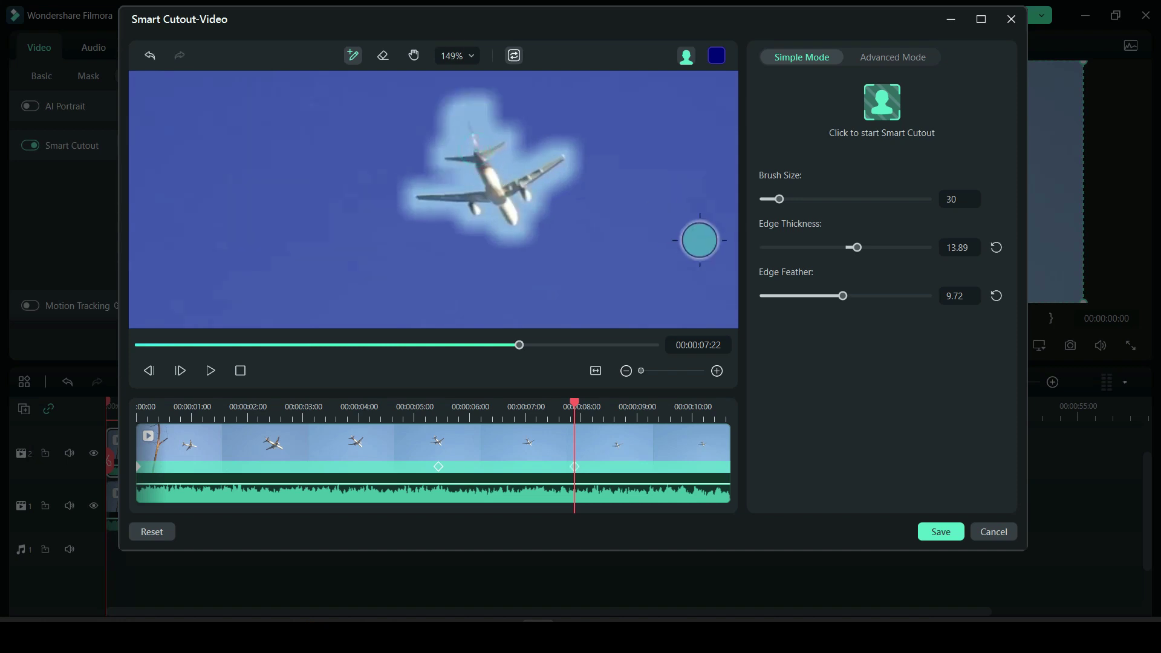
key("Right")
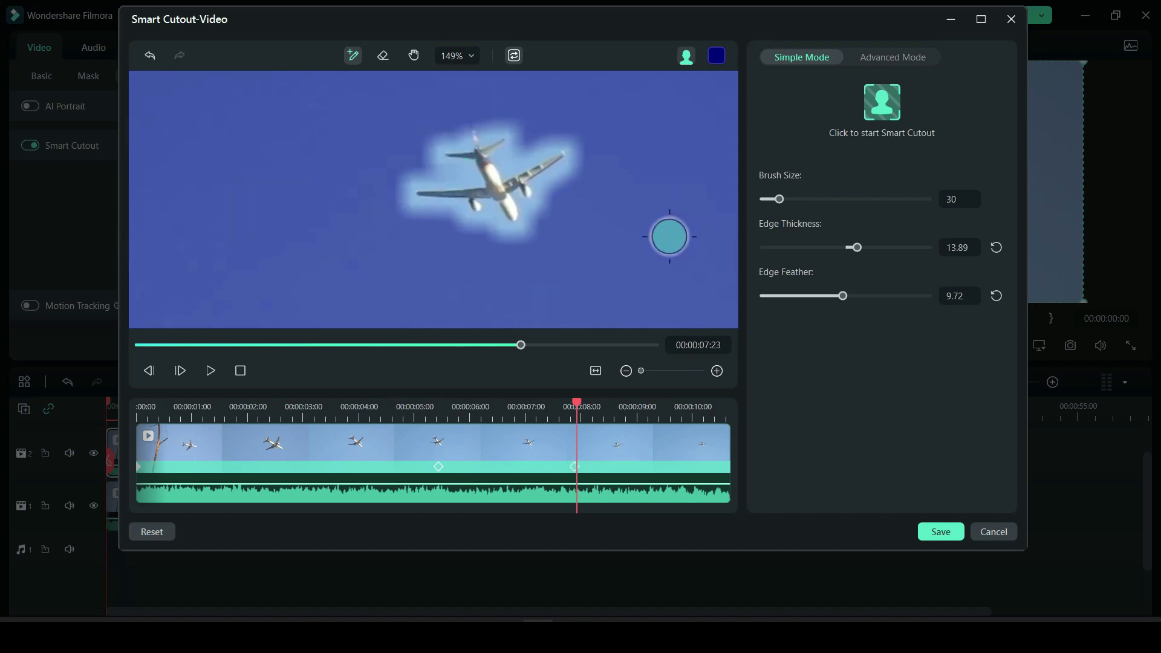
left_click_drag(474, 150, 469, 120)
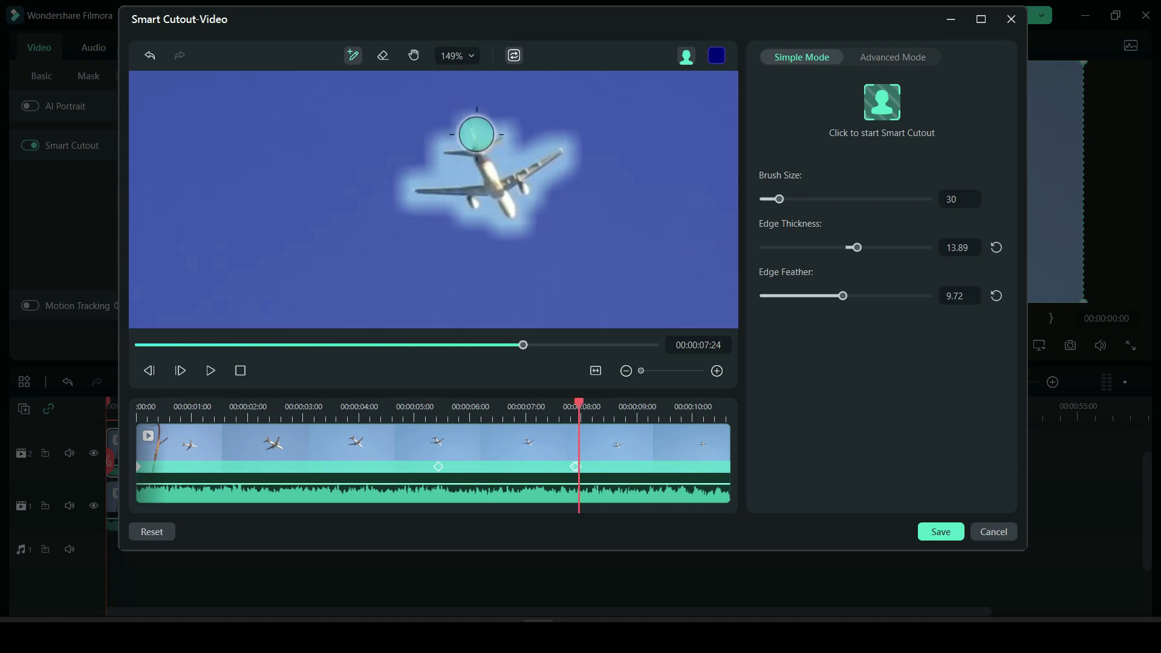
key("Right")
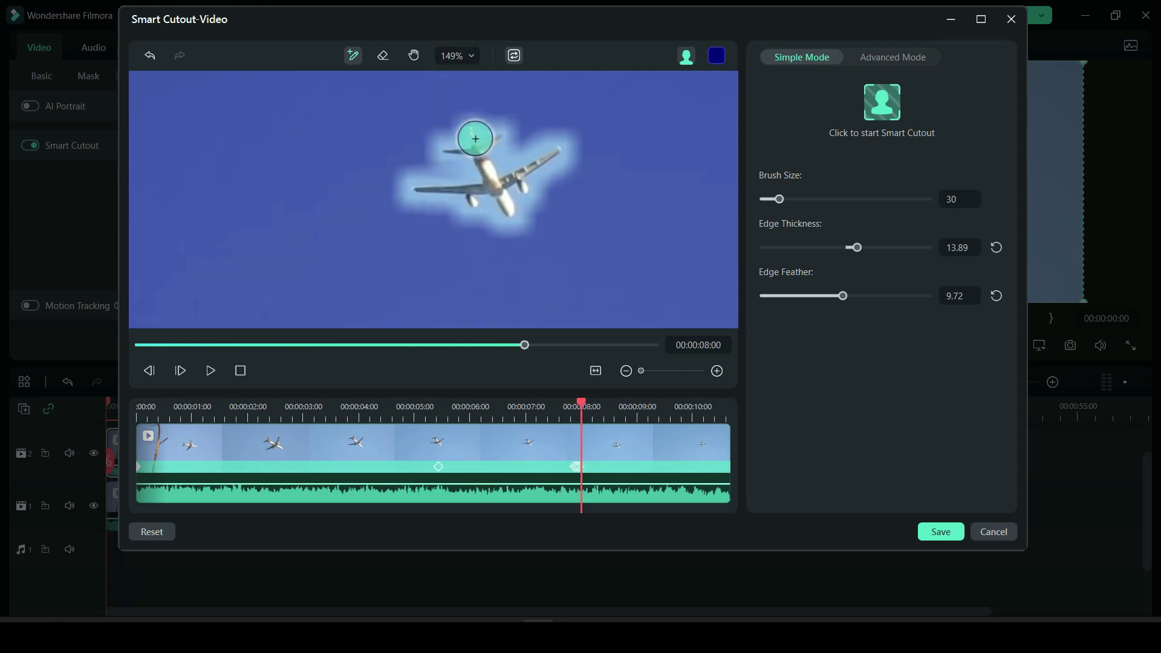
left_click_drag(474, 137, 463, 111)
key("Right")
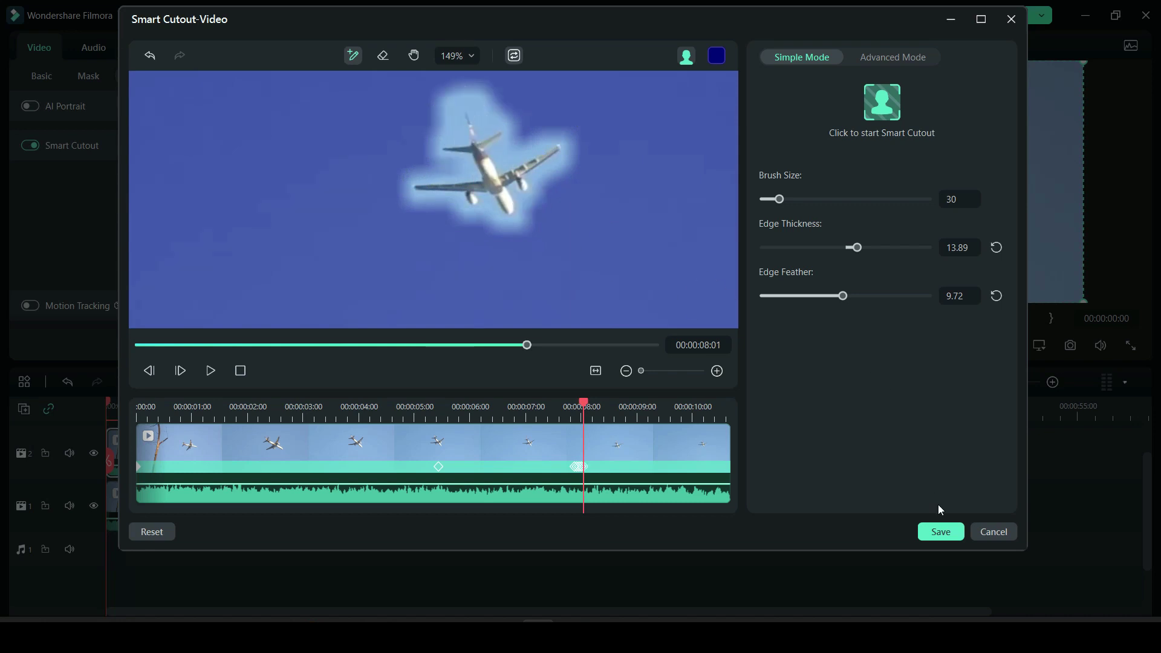
left_click(939, 531)
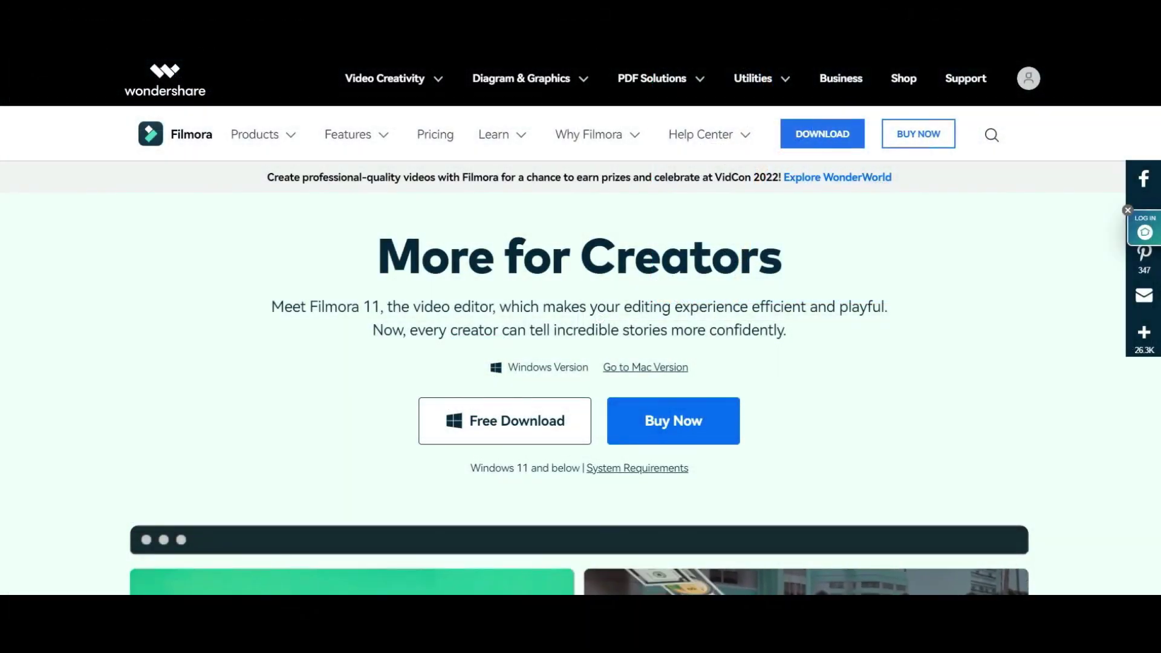
Step: Scroll the Filmora 11 webpage down to the 'Expand your creative horizons with Filmora' section
scroll(580, 326, "down", 15)
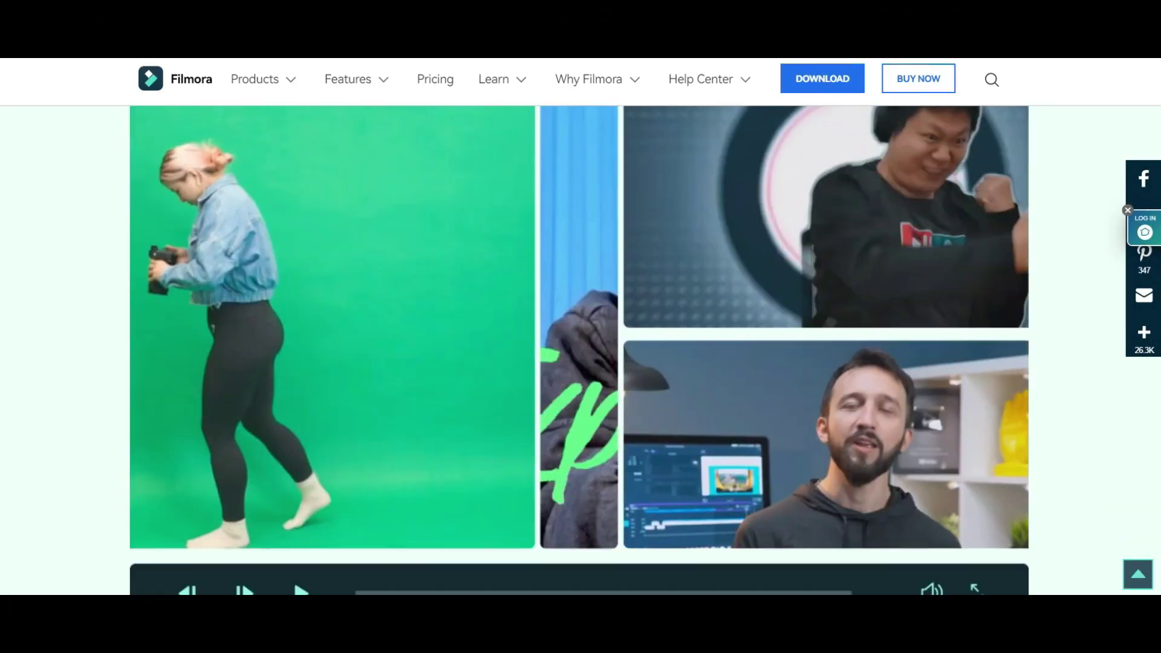
scroll(580, 350, "down", 15)
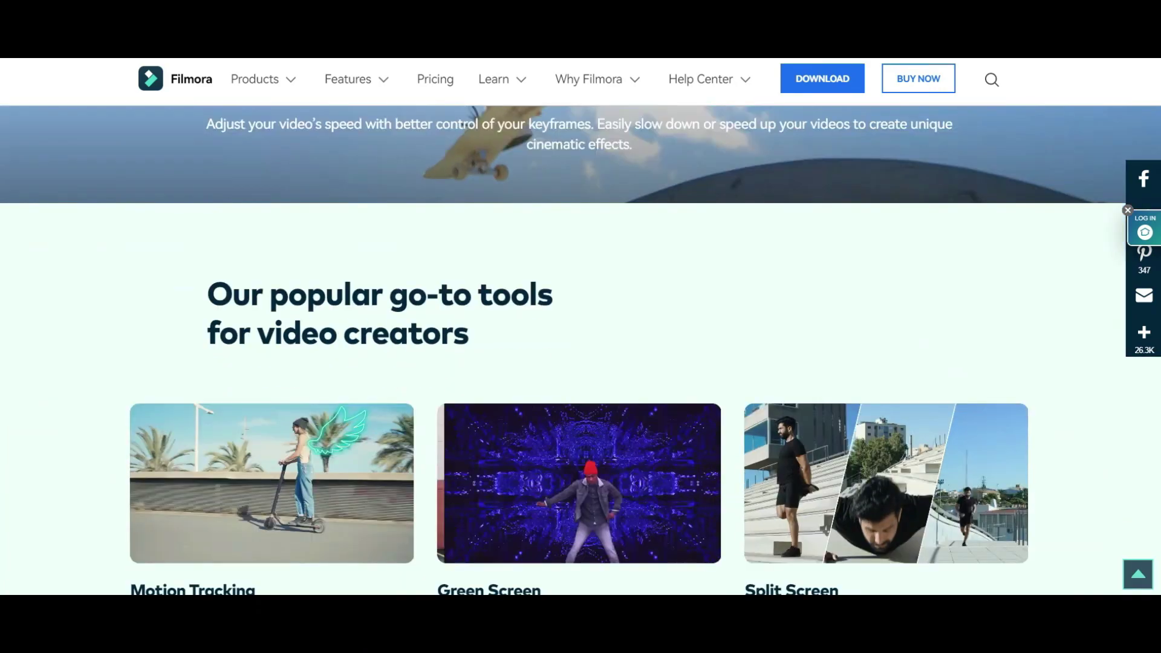
scroll(580, 326, "down", 15)
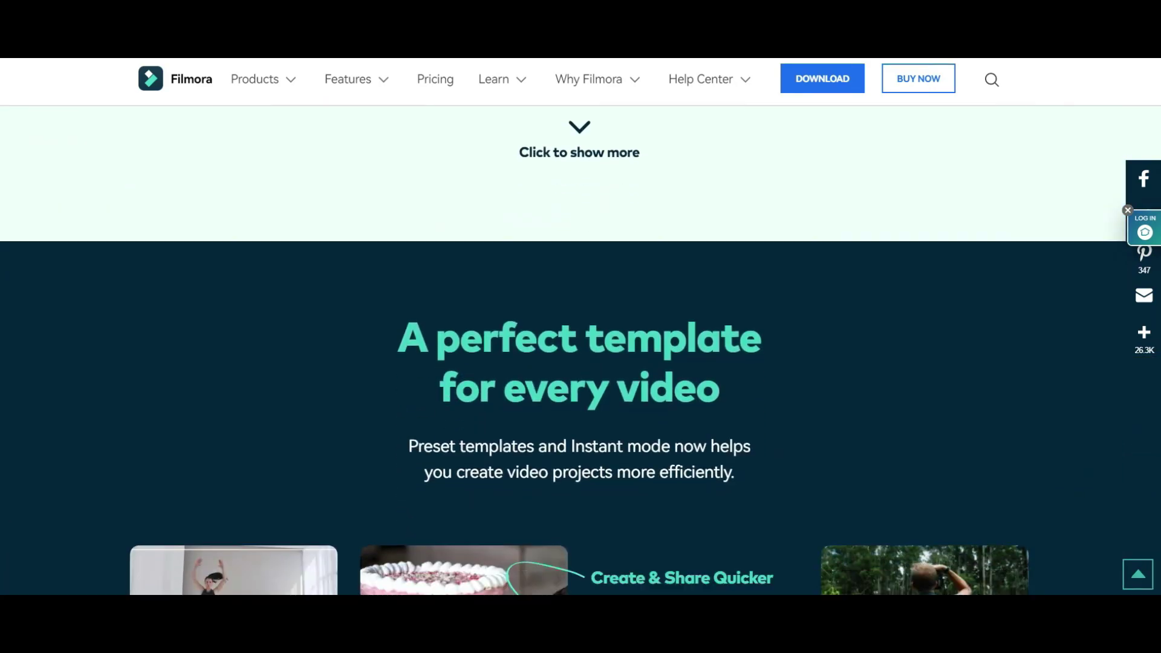
scroll(580, 327, "down", 10)
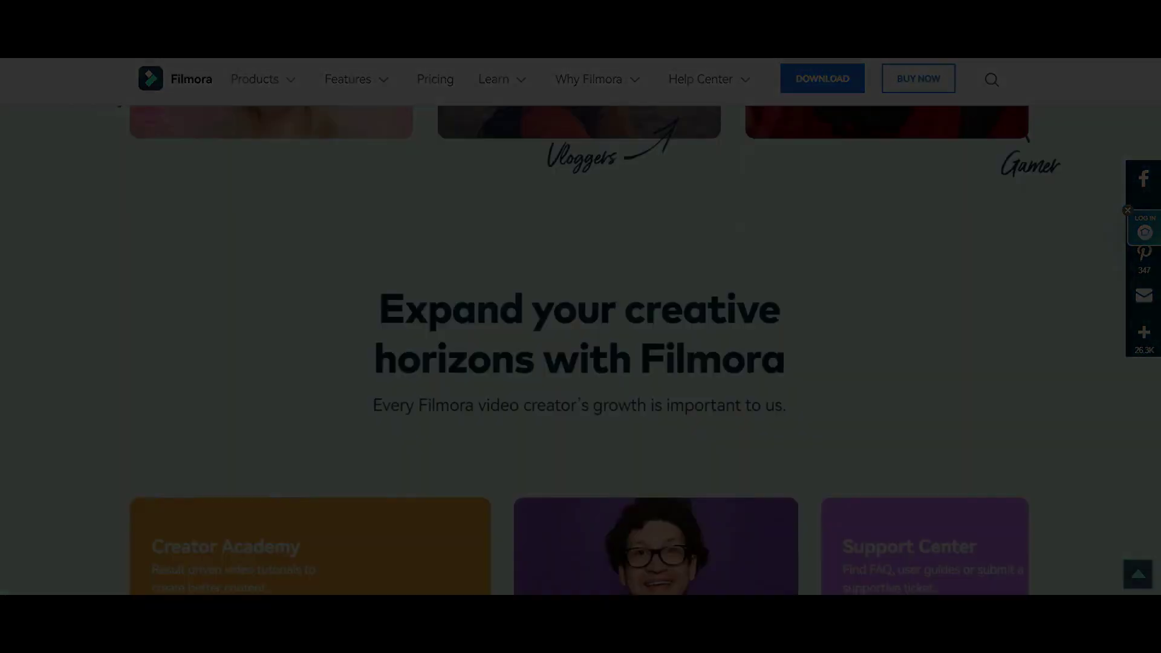